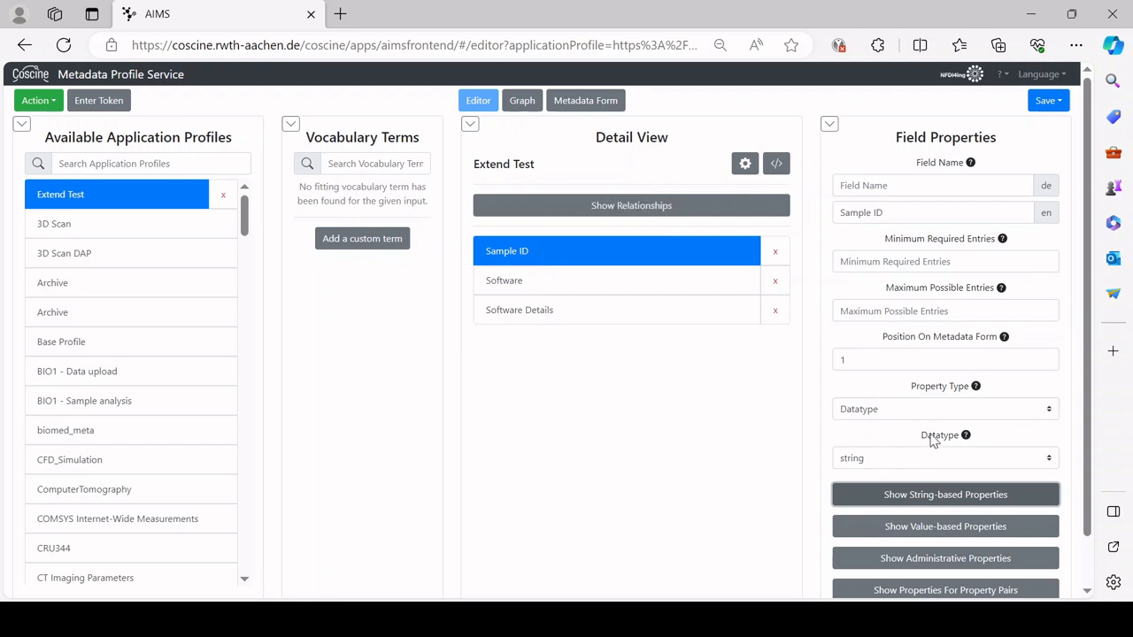
Step: Show the string-based properties of the Extend Test profile's Sample ID field
click(913, 501)
Step: Set Sample ID's Single Line option to False so it accepts multiline text
scroll(913, 501, down, 4)
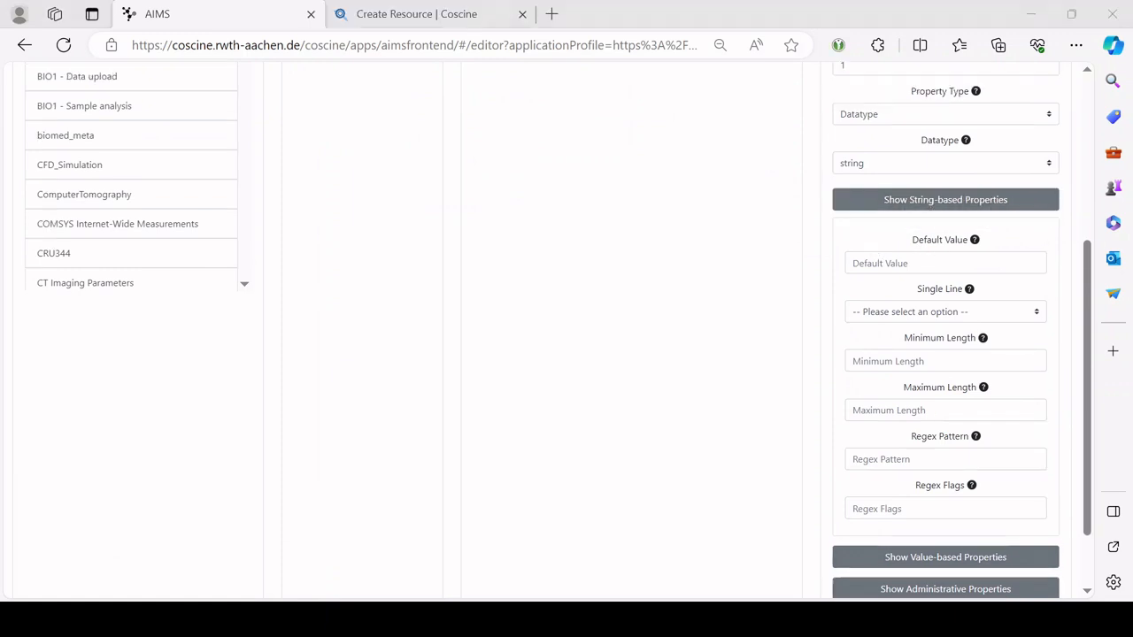
click(931, 310)
click(919, 365)
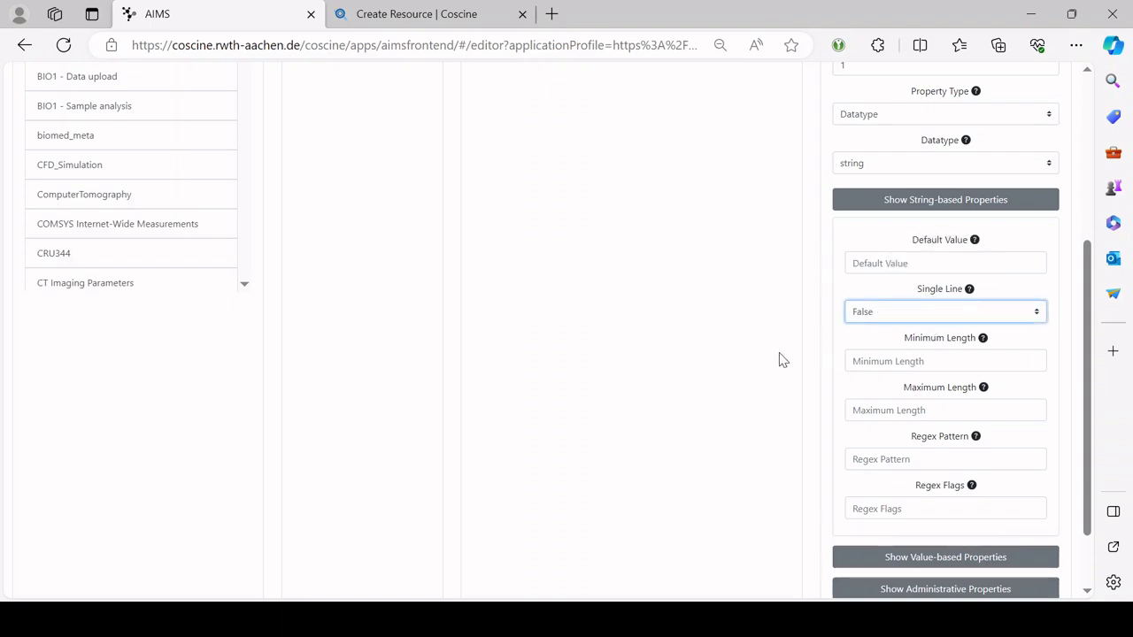
scroll(771, 356, up, 3)
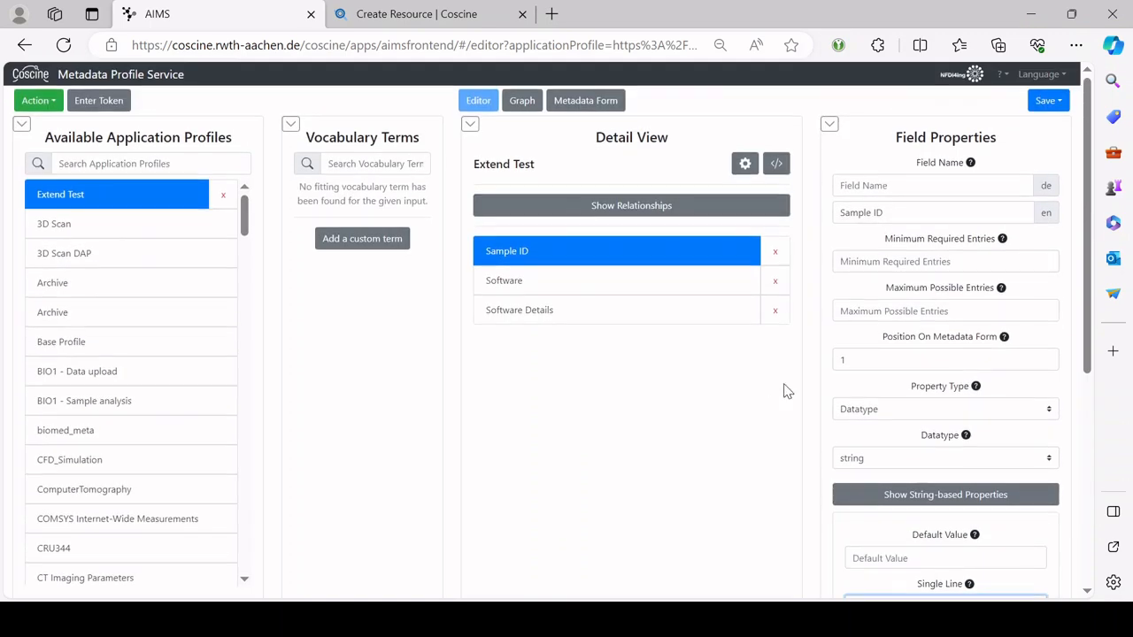
click(589, 105)
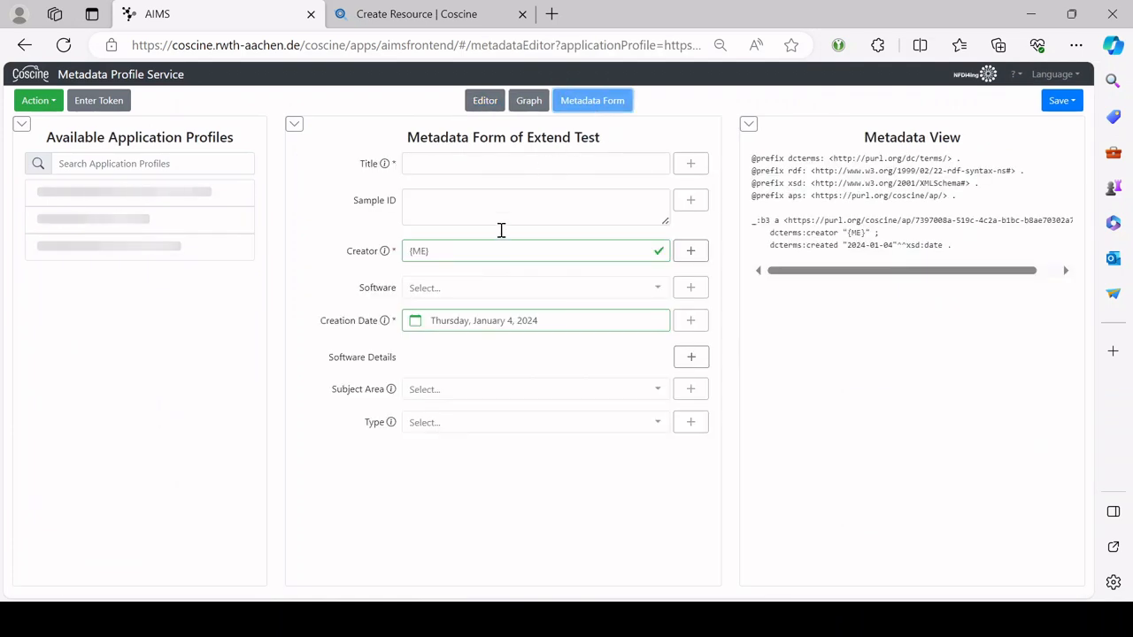
drag(660, 221, 662, 339)
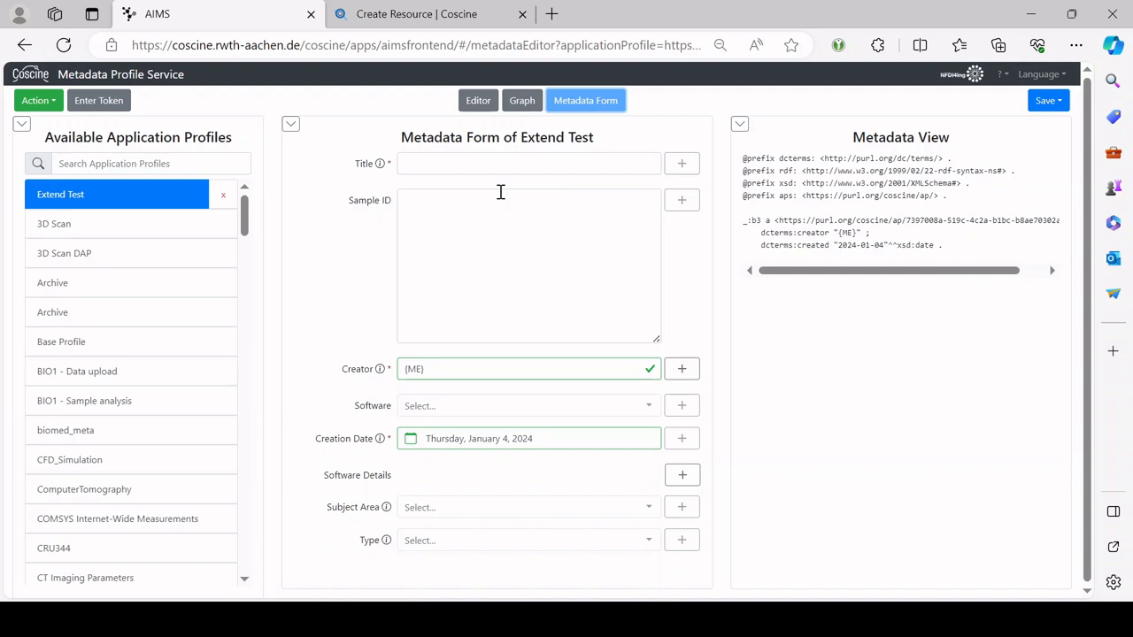
click(426, 214)
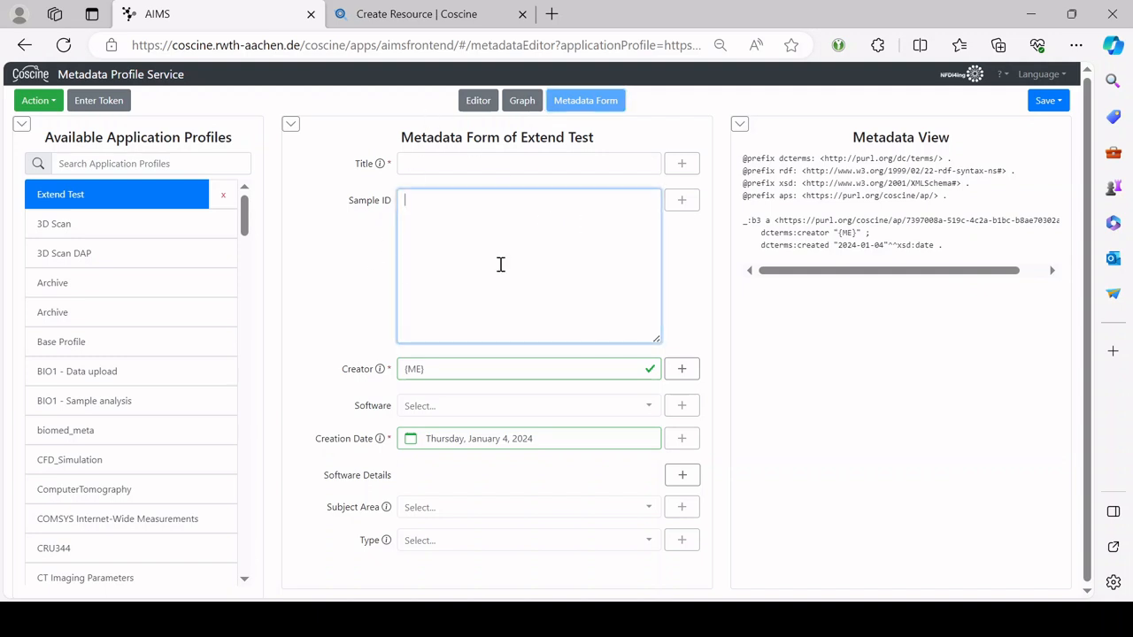
click(478, 100)
scroll(901, 447, down, 1)
click(901, 447)
Step: Paste the regex ^[\w-.]+@([\w-]+\.)+[\w-]{2,}$ into the Comments field's Regex Pattern
scroll(902, 447, down, 3)
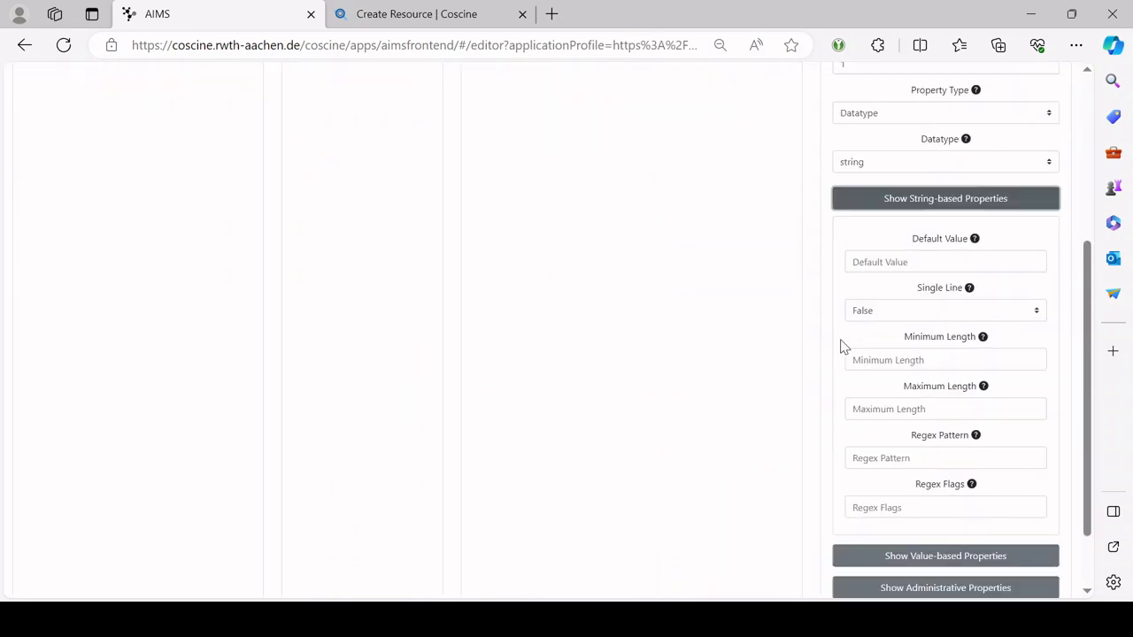
mouse_move(956, 270)
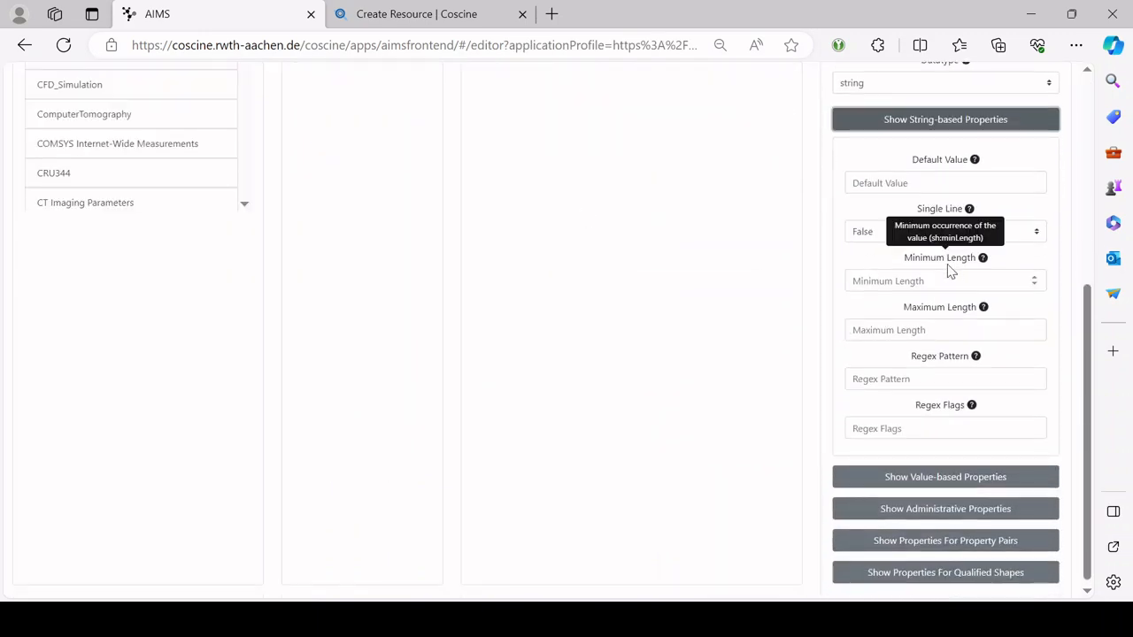
mouse_move(963, 316)
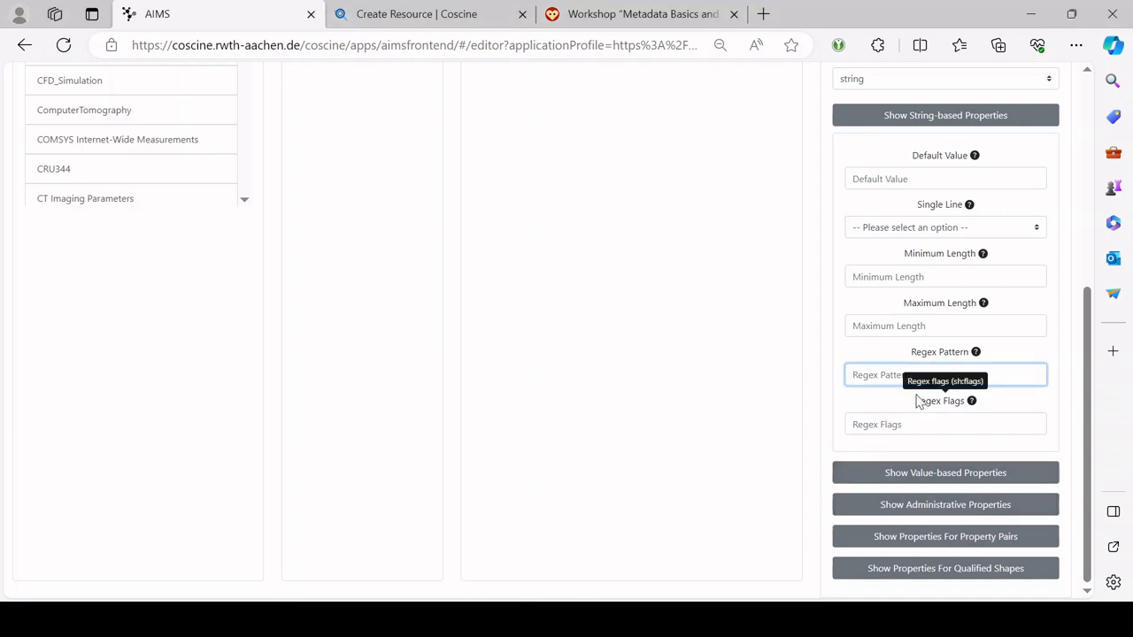
text(^[\w-.]+@([\w-]+\.)+[\w-]{2,}$)
Step: Rename the Comments field to Email
scroll(747, 271, up, 5)
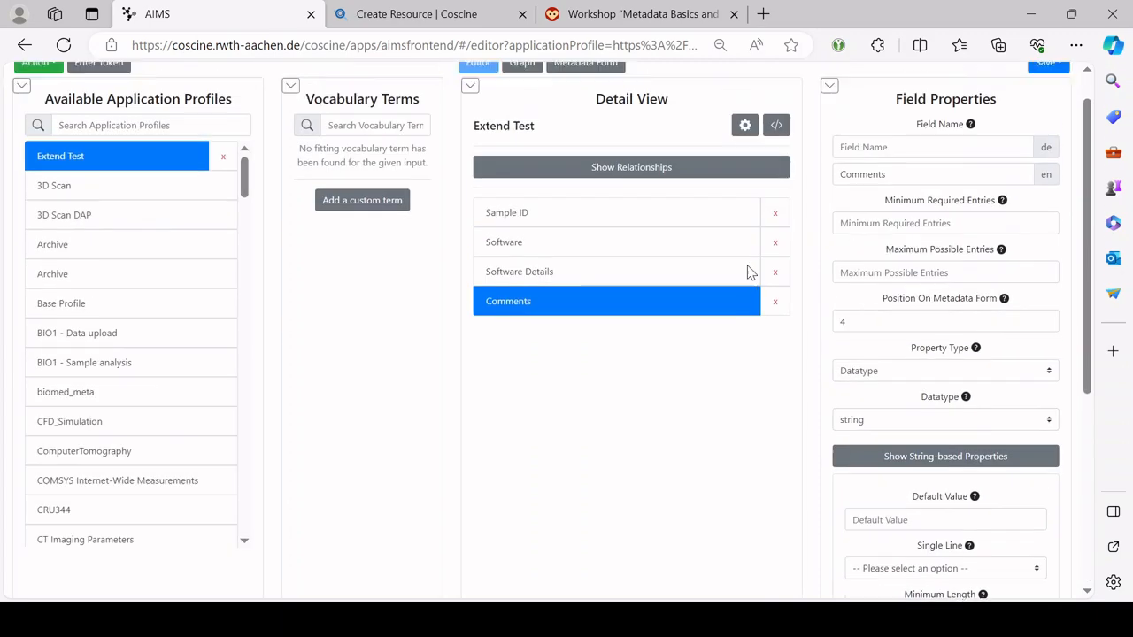
drag(930, 211, 715, 208)
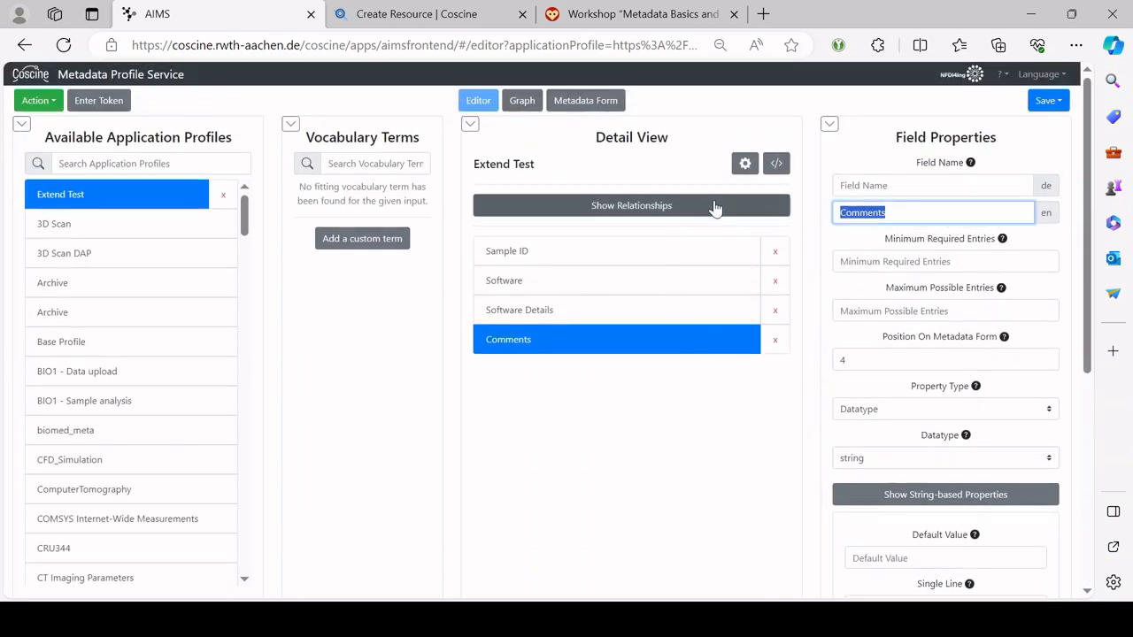
text(Email)
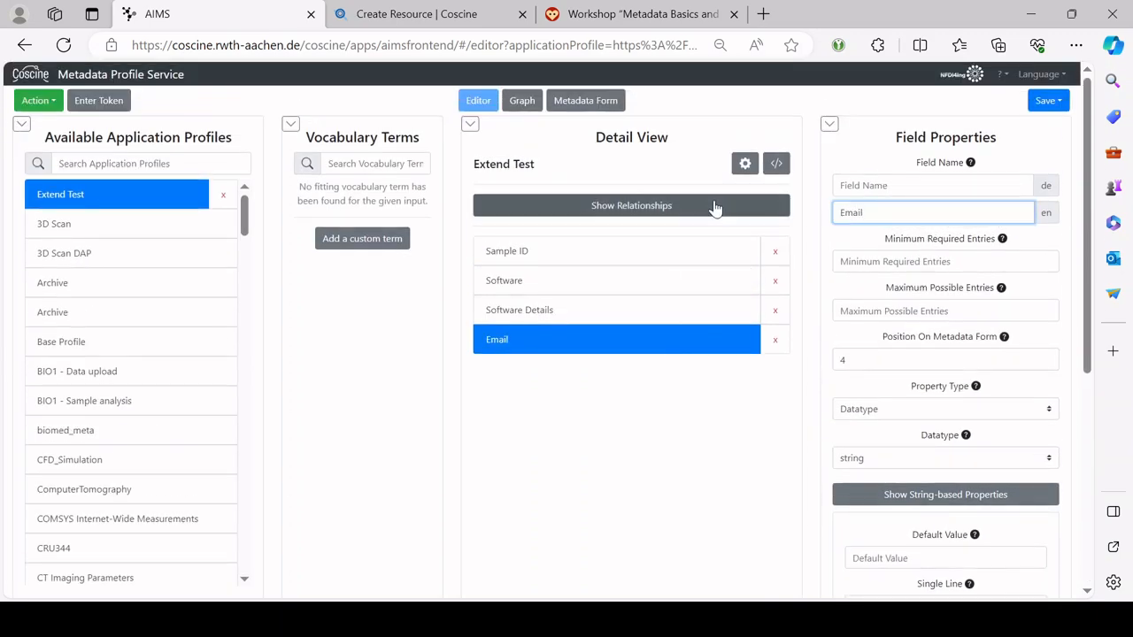
Step: On the Metadata Form, test Email with 'zjfasau', then a valid e-mail address, then remove its @
click(588, 105)
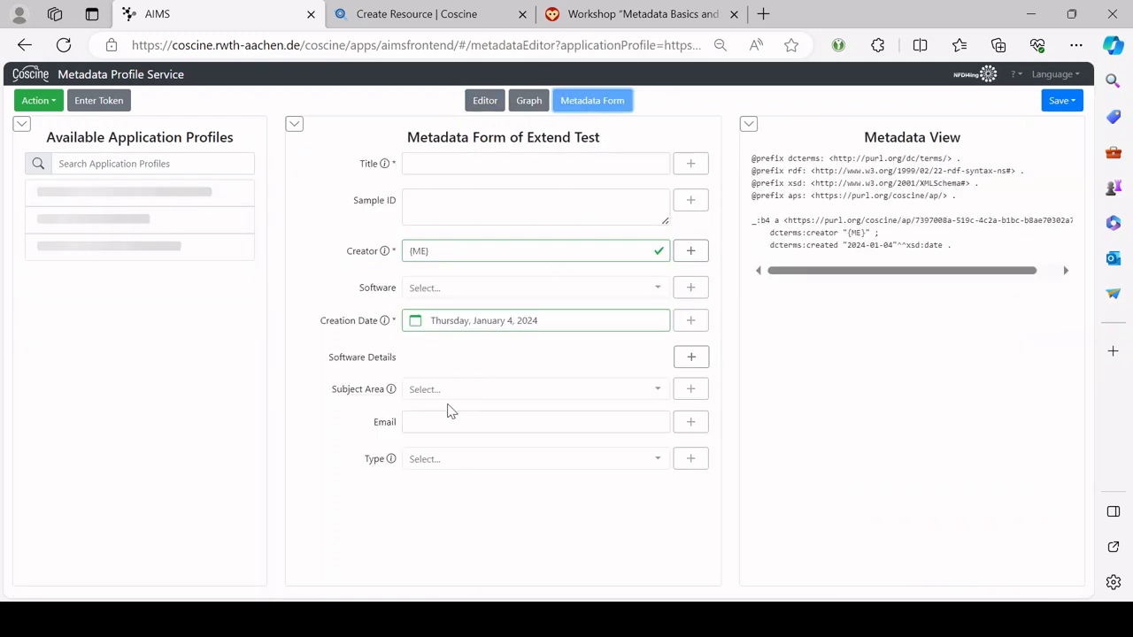
click(475, 423)
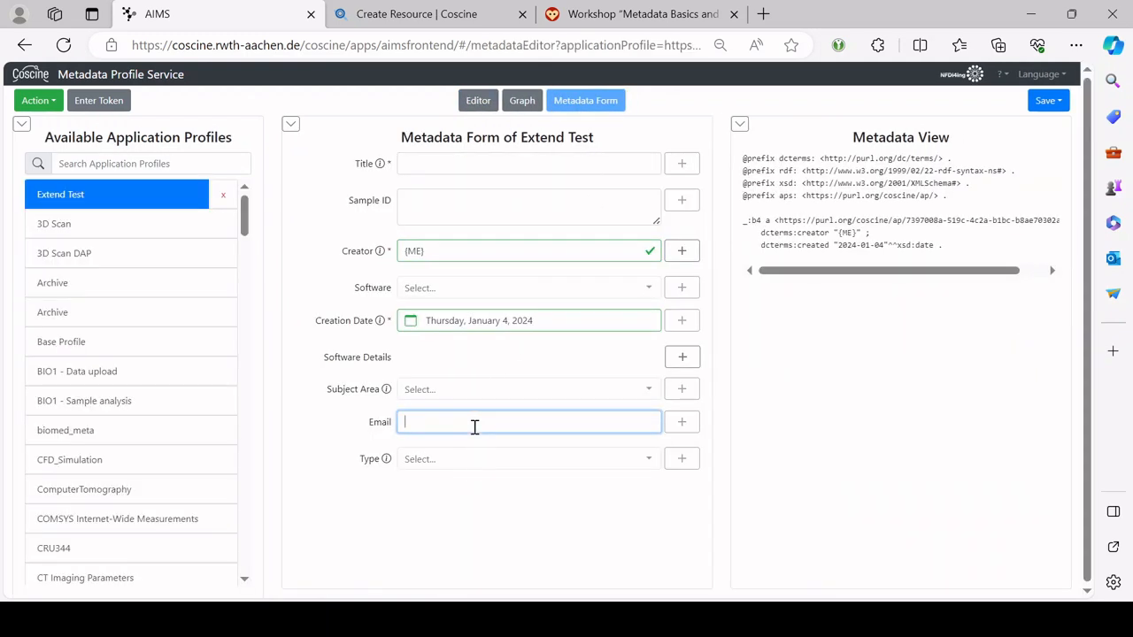
text(zjfasau)
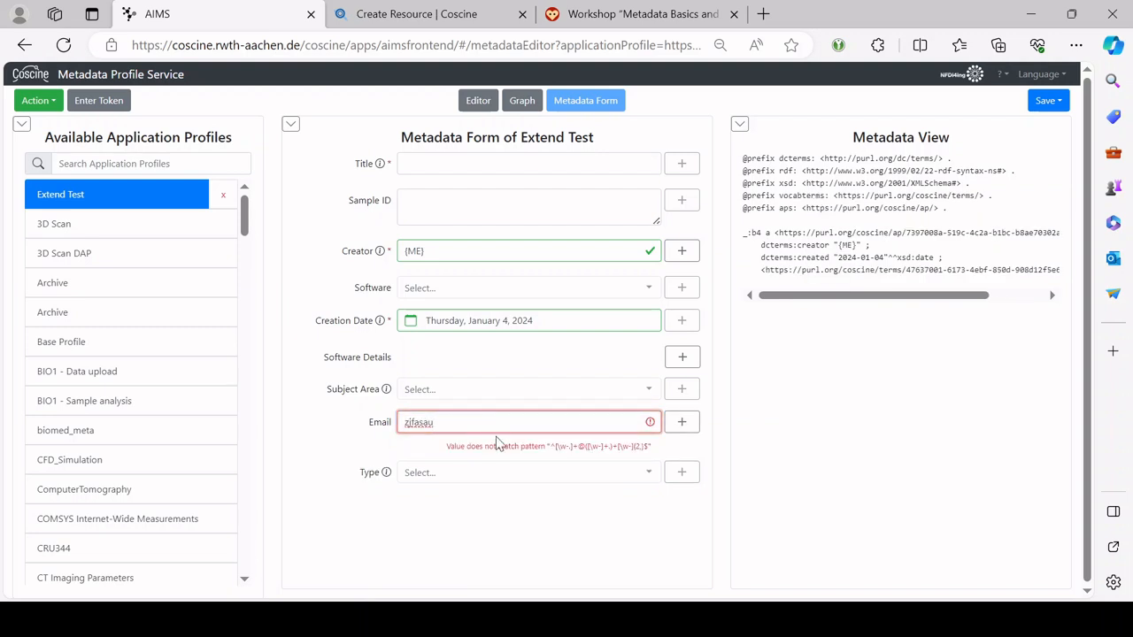
key(ctrl+a)
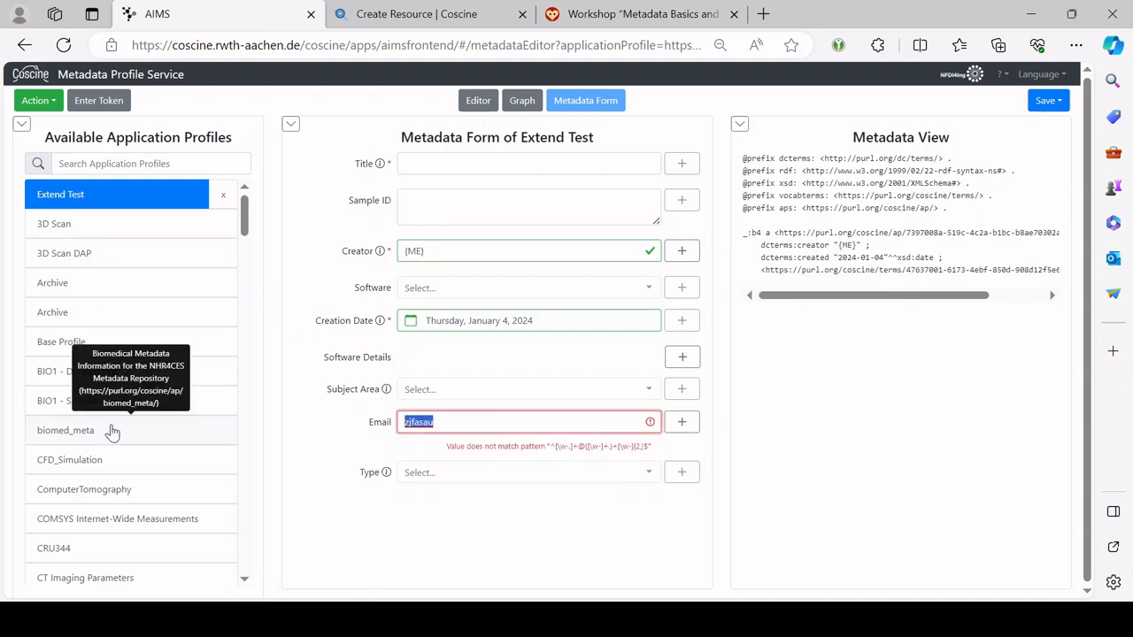
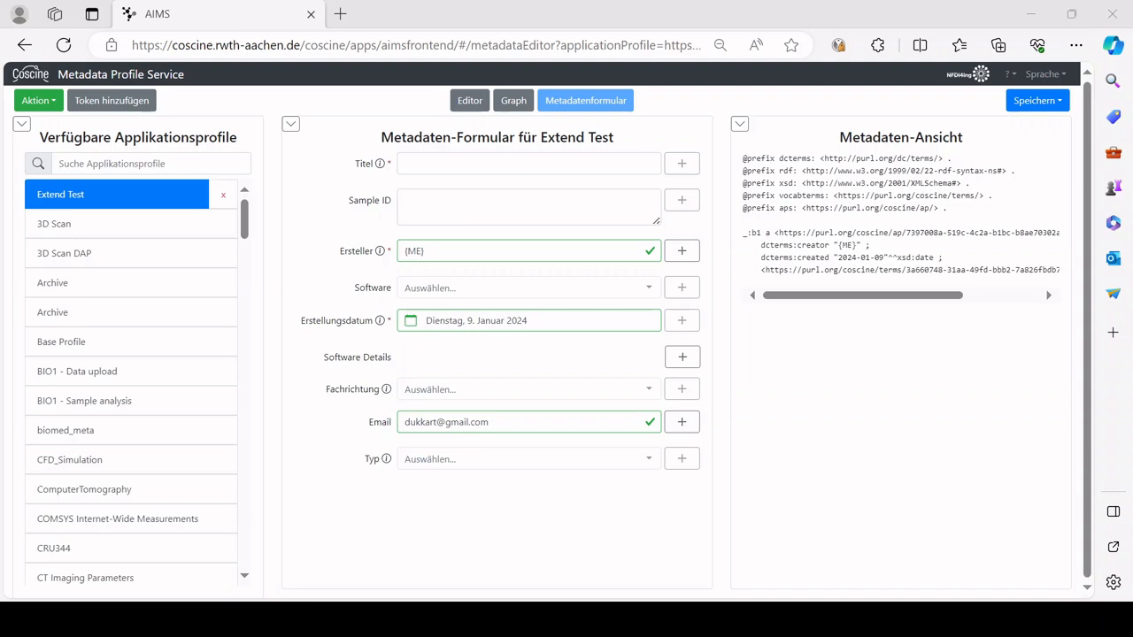
click(437, 421)
key(Delete)
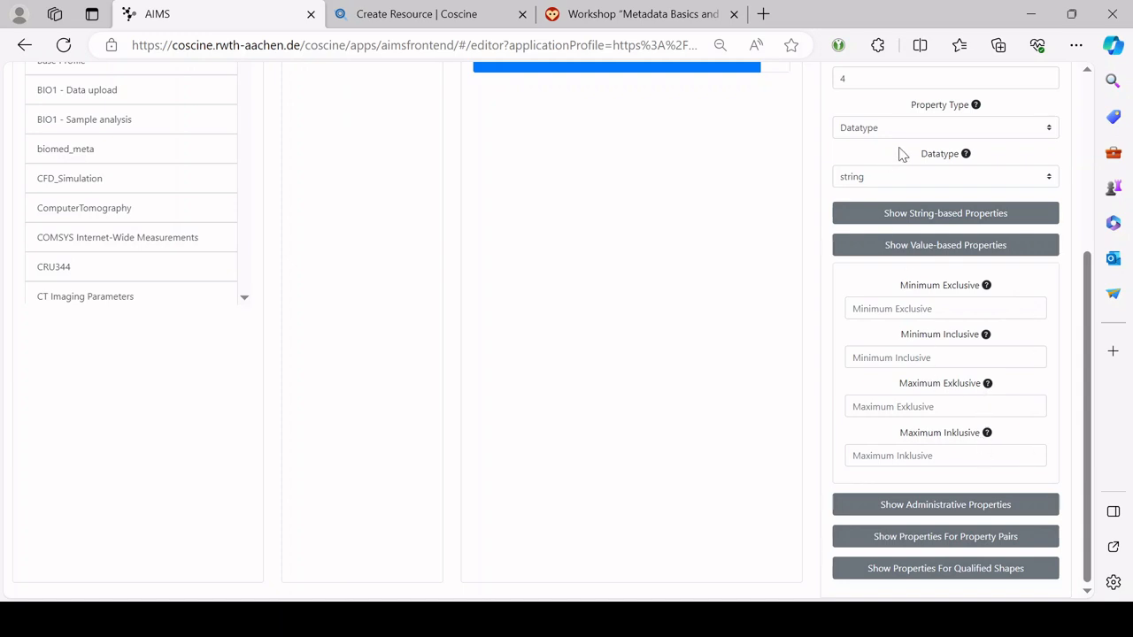
Step: Change the fourth field's datatype to integer and expand its administrative properties
click(952, 177)
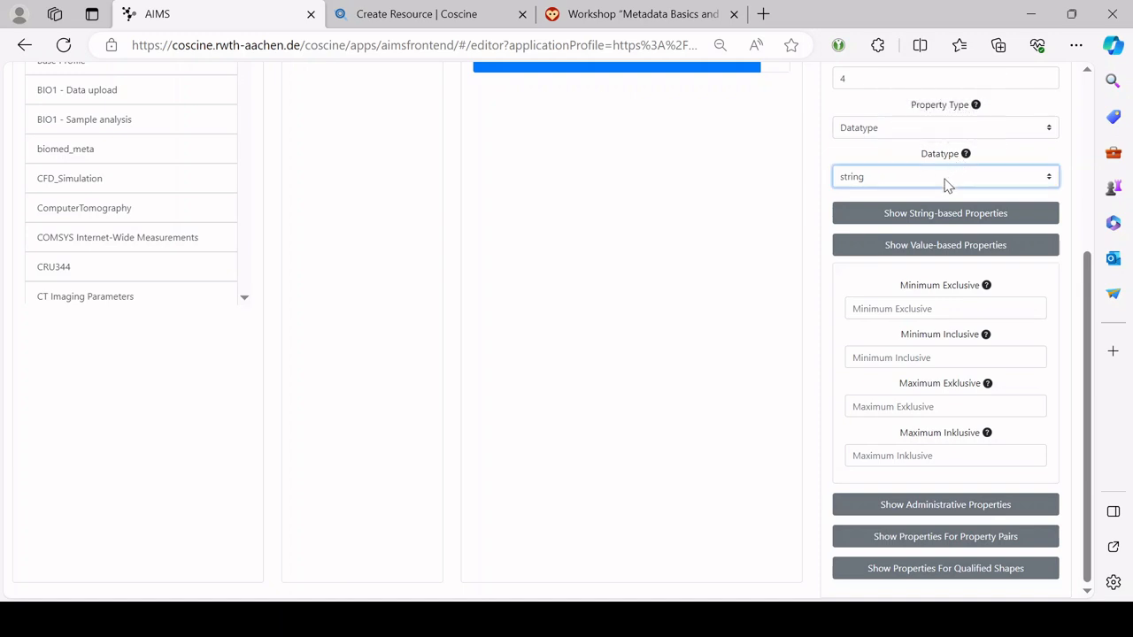
text(integer)
click(694, 620)
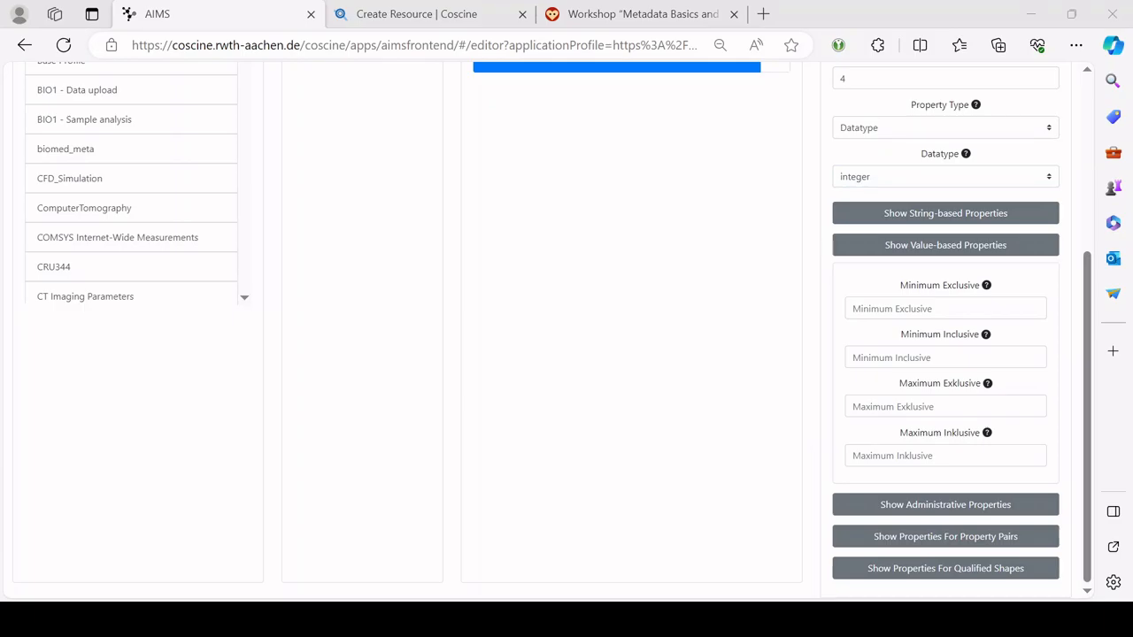
click(954, 505)
scroll(966, 464, down, 3)
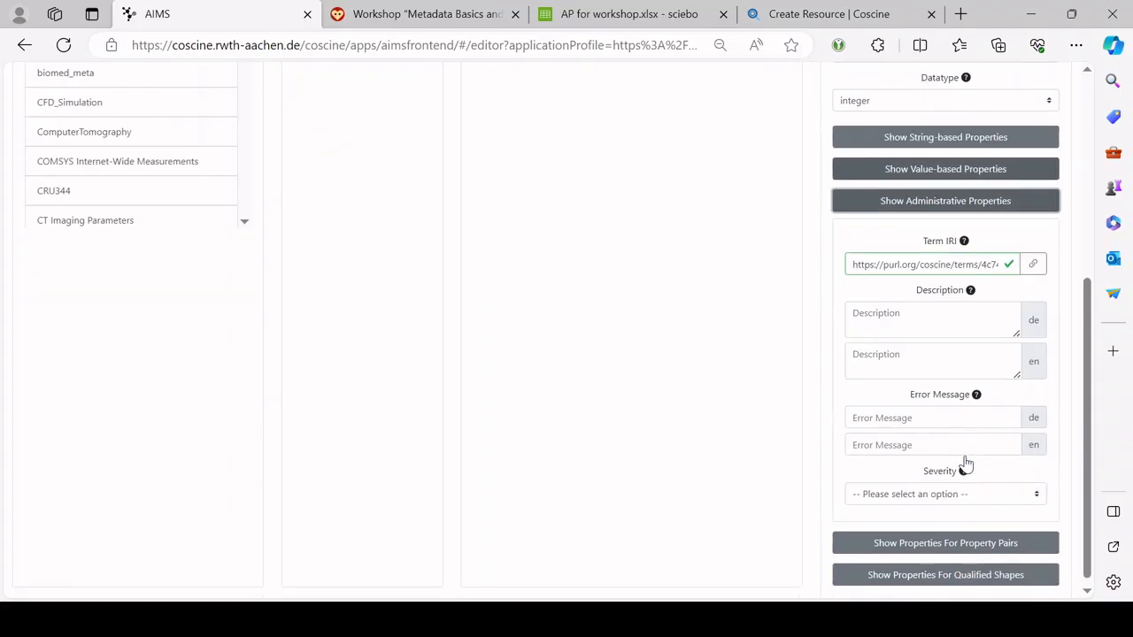
click(913, 318)
click(911, 341)
click(925, 319)
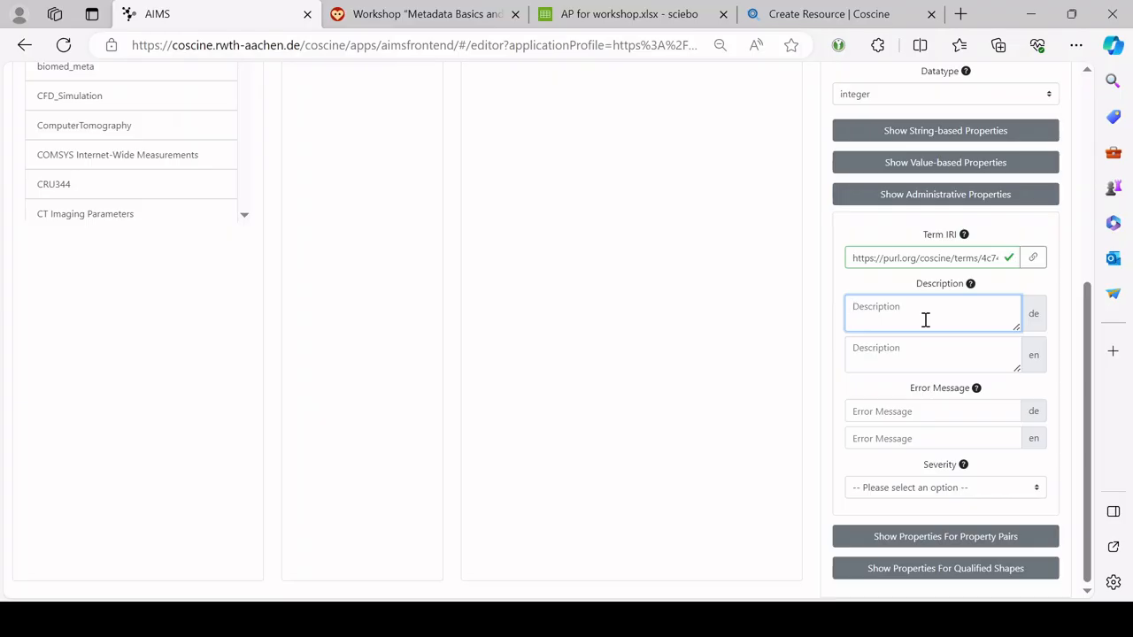
triple_click(945, 260)
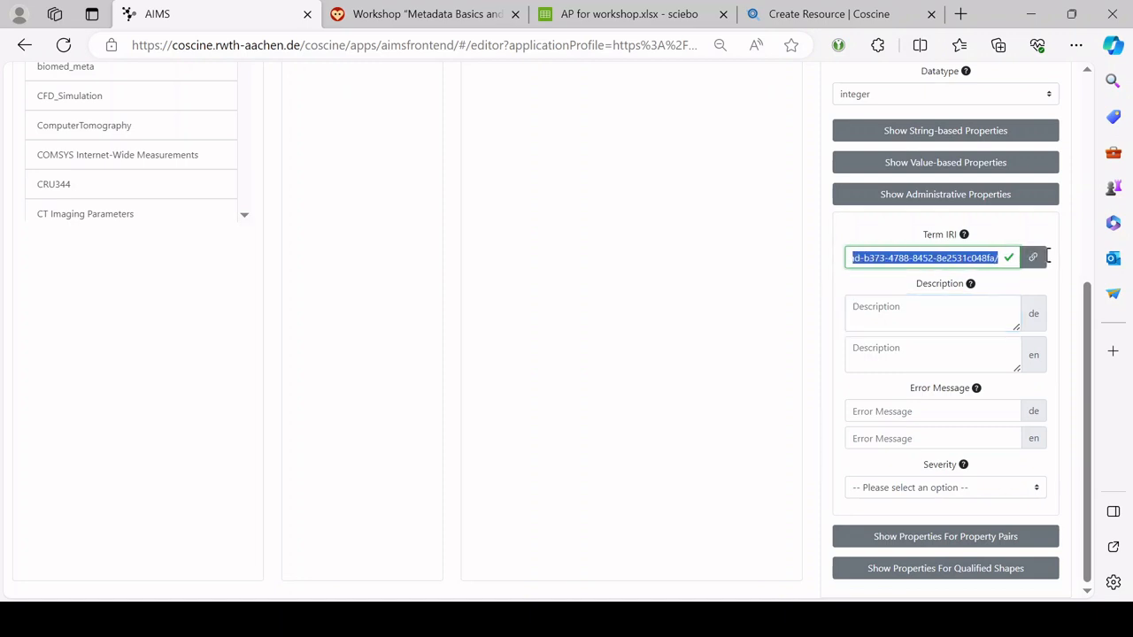
click(918, 256)
click(807, 268)
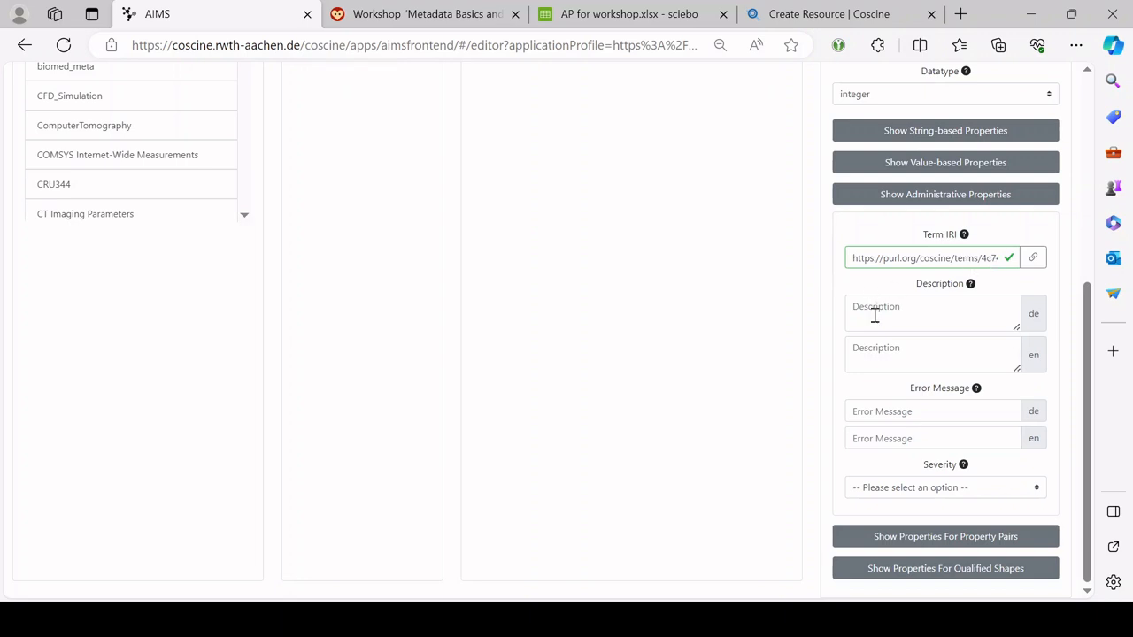
mouse_move(941, 392)
click(925, 319)
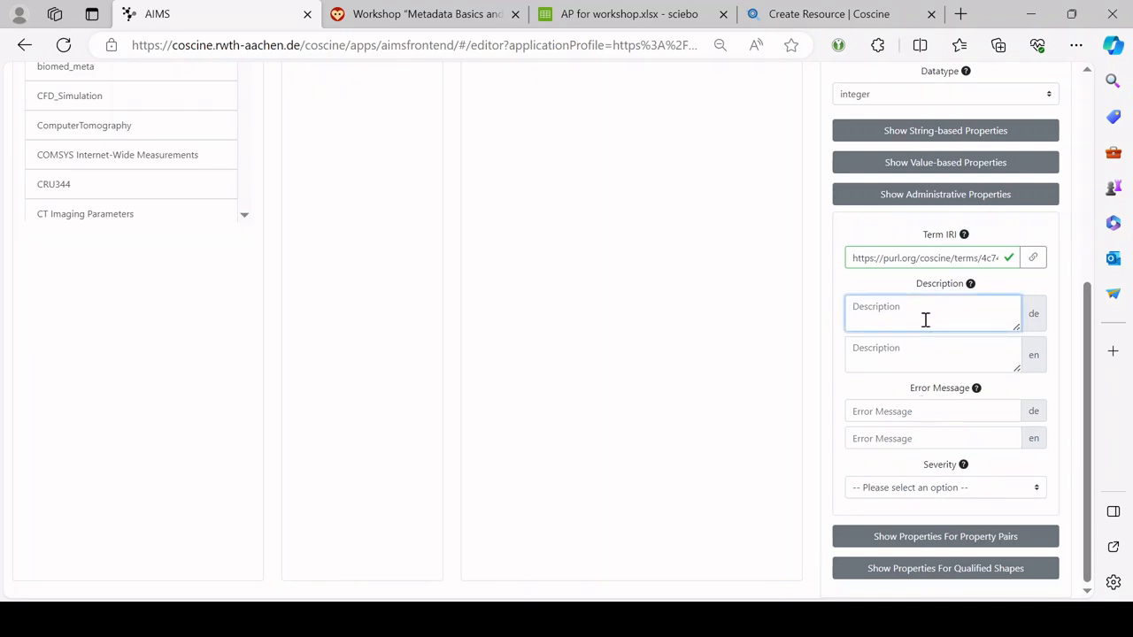
triple_click(945, 260)
click(918, 257)
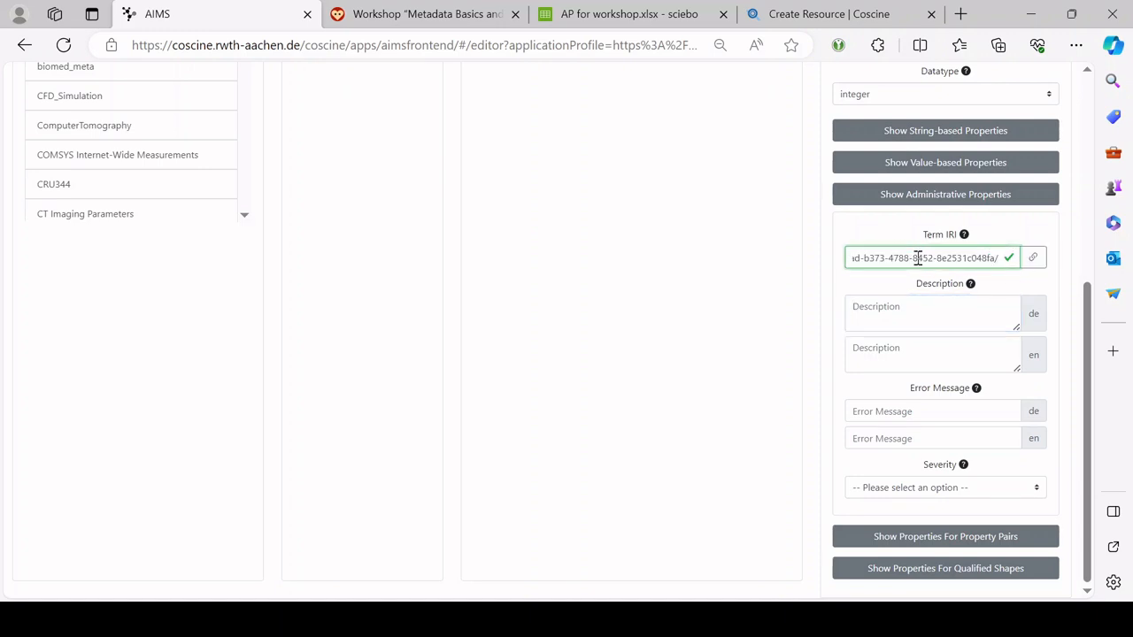
click(808, 268)
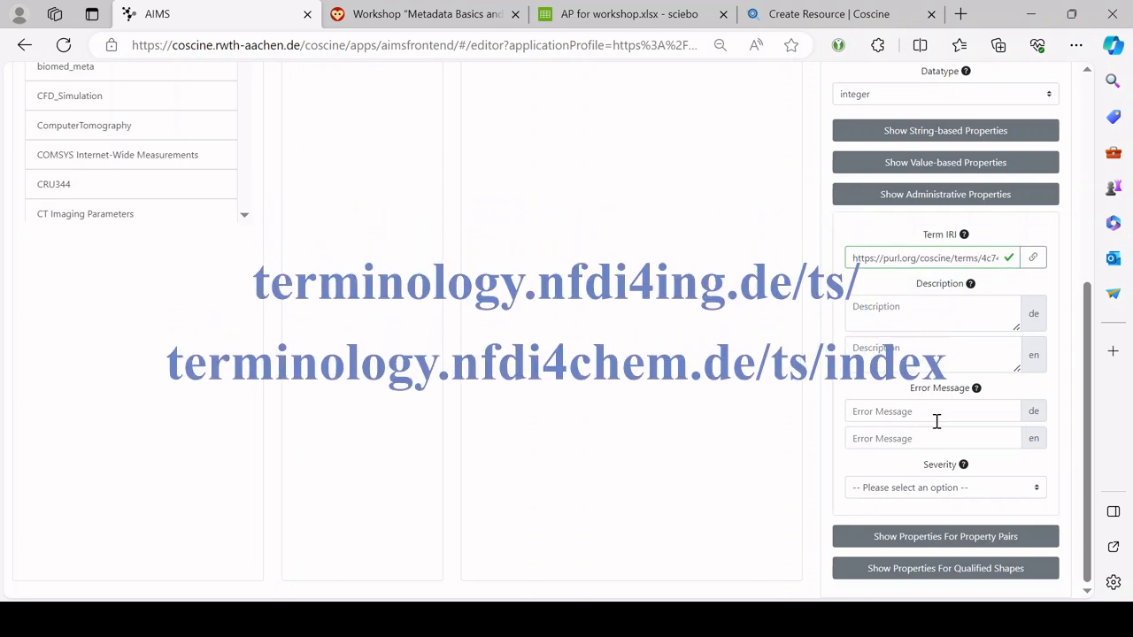
Step: Check the German error message and the string-based Regex Pattern settings, then preview the metadata form
mouse_move(943, 394)
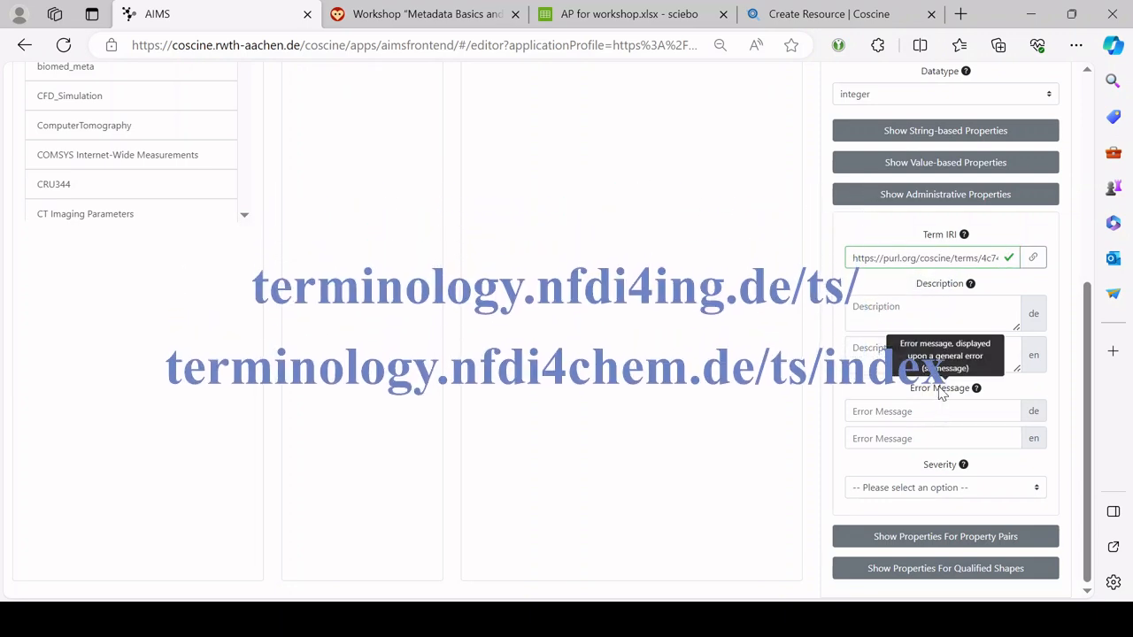
click(909, 411)
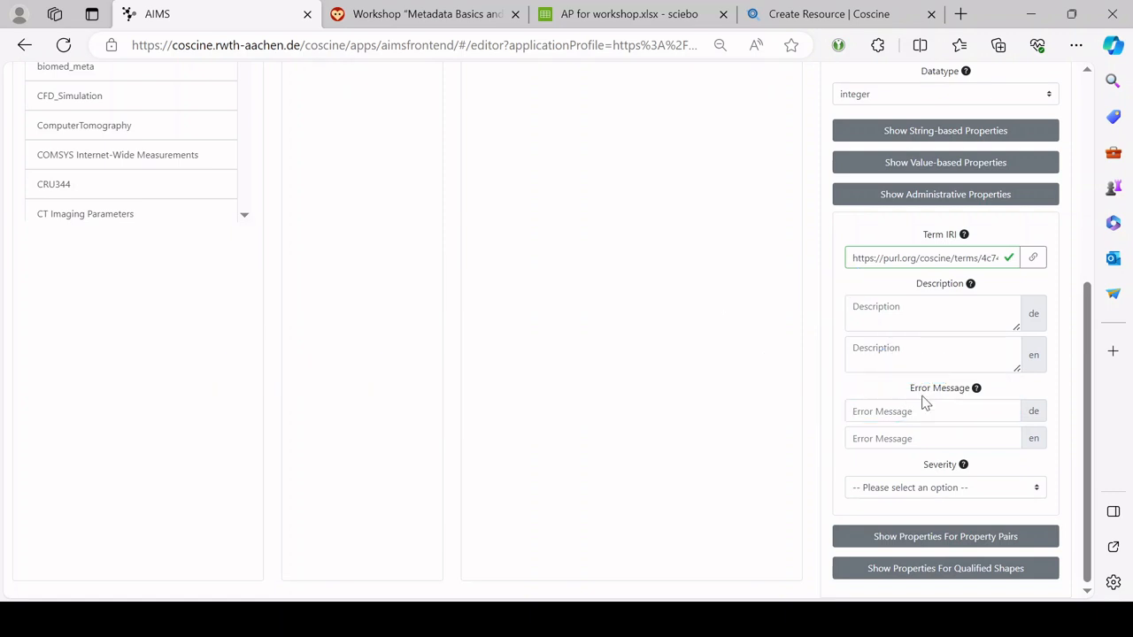
click(909, 410)
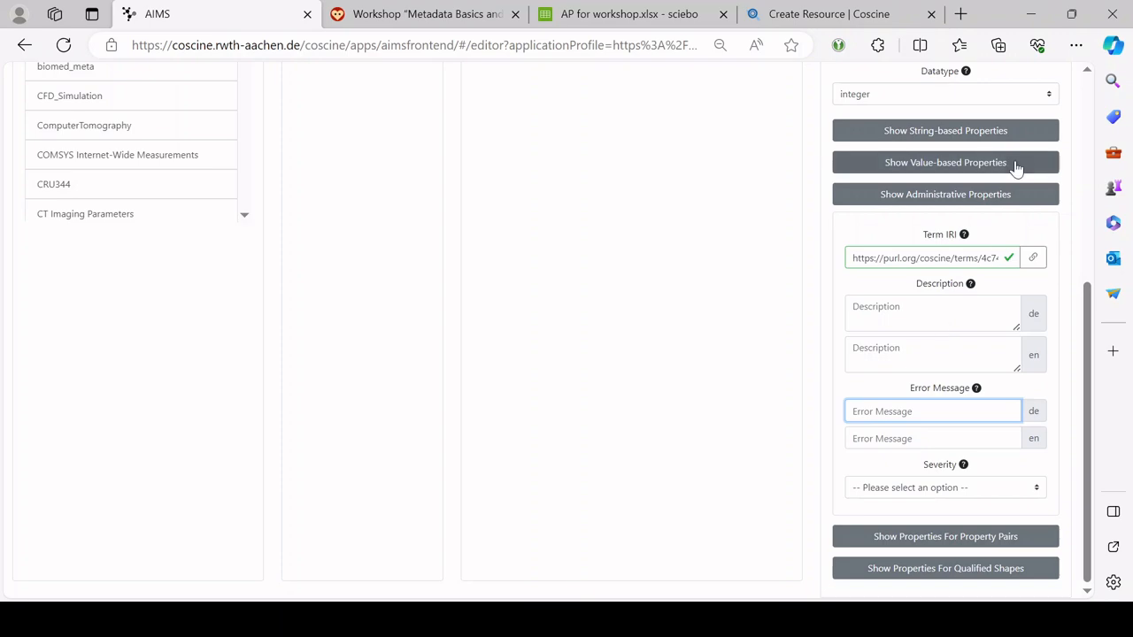
click(981, 131)
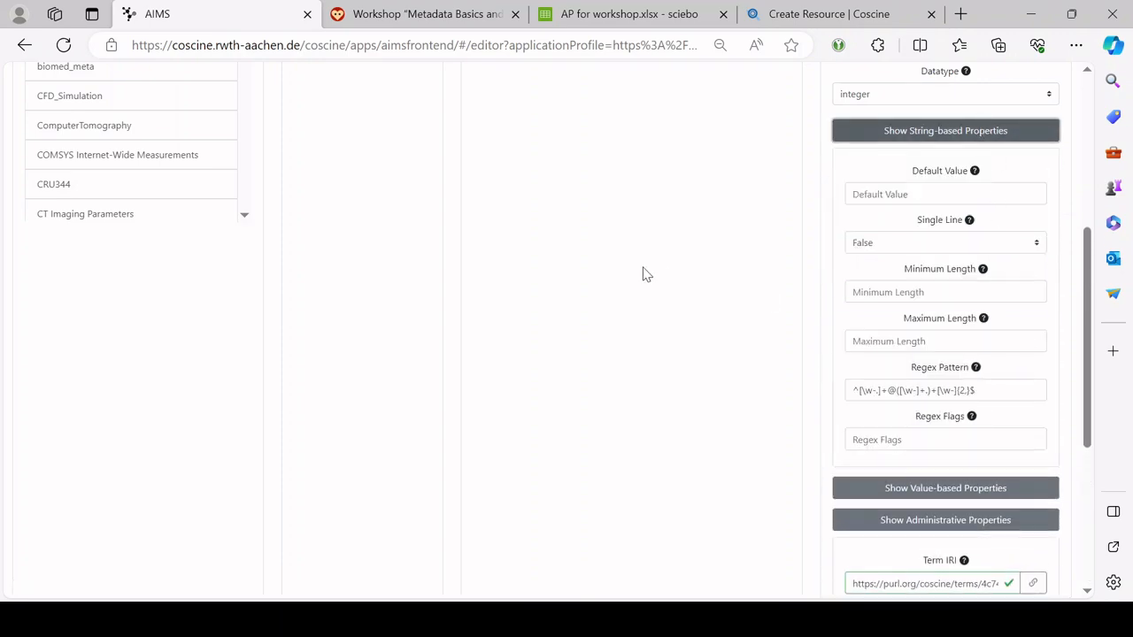
scroll(761, 281, up, 4)
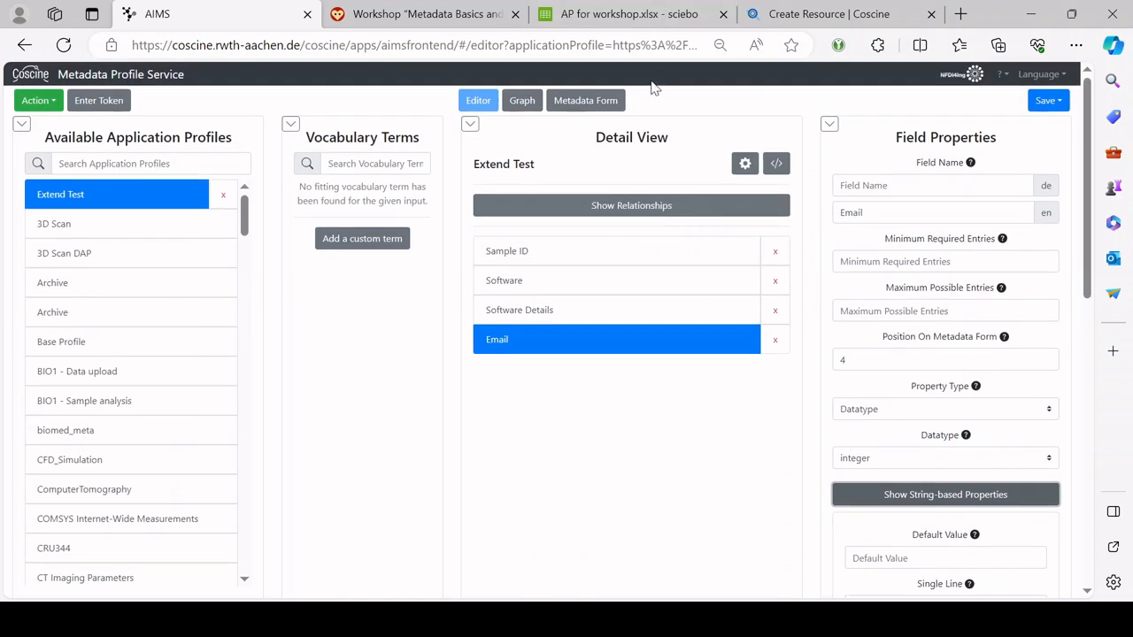
click(604, 100)
Step: Enter 'ghkfjgv' in Email to trigger the regex pattern error, then go back to the editor
click(515, 447)
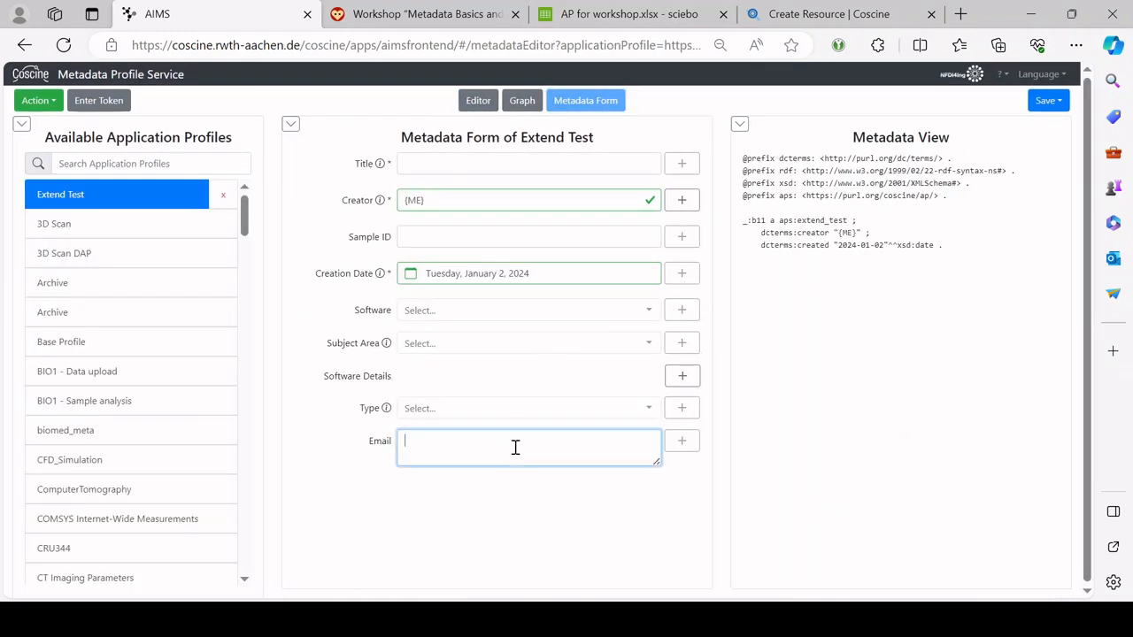
text(ghkfjgv)
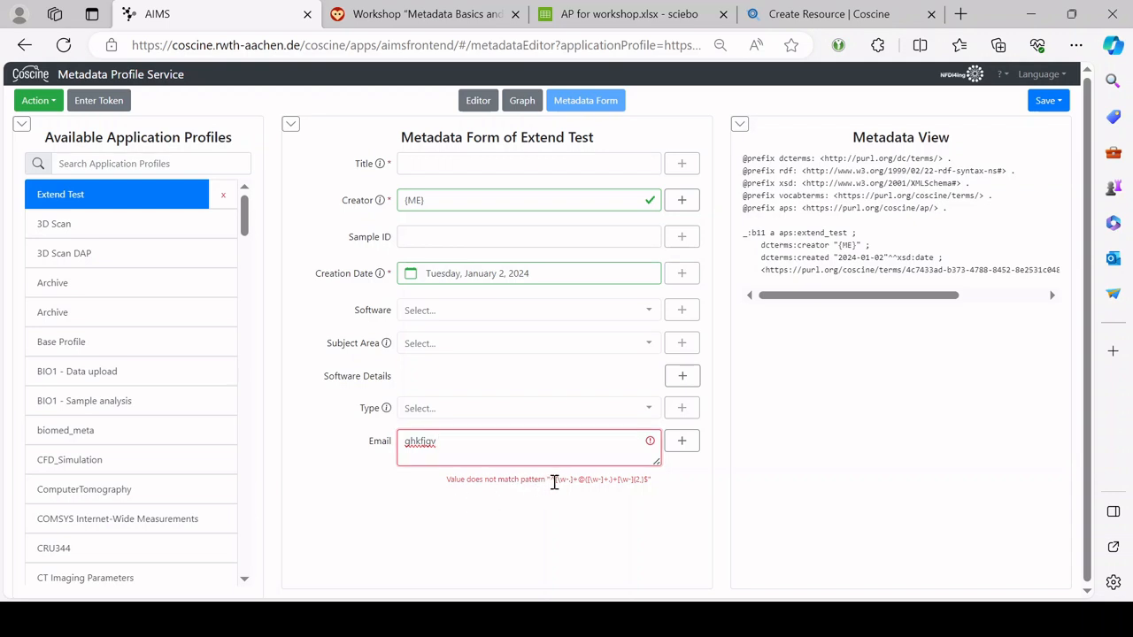
drag(552, 483, 678, 480)
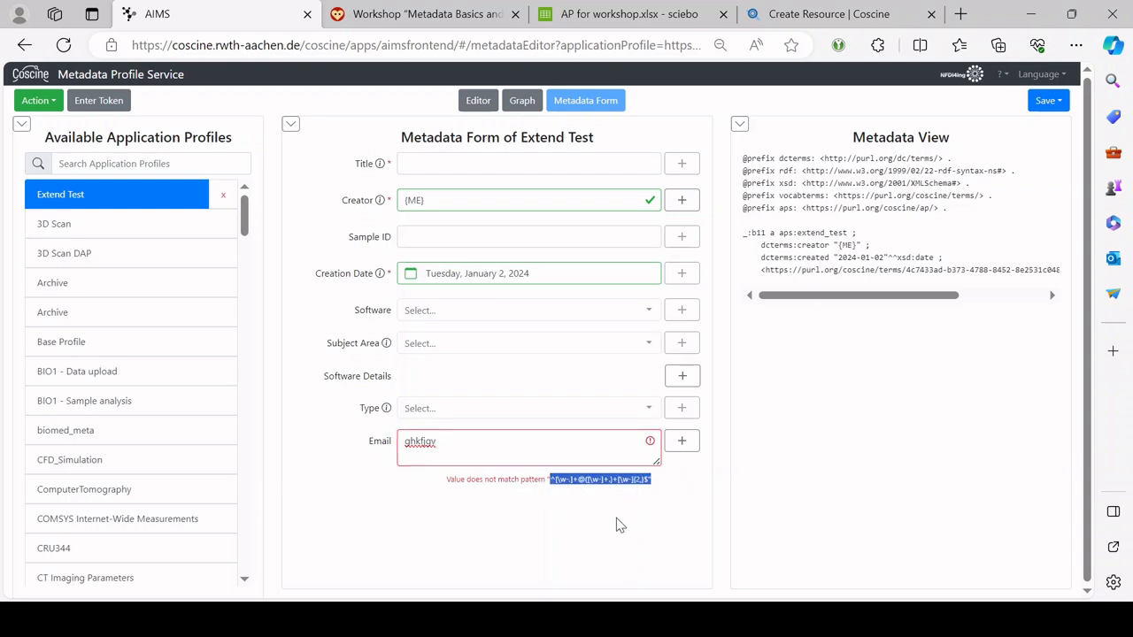
click(602, 462)
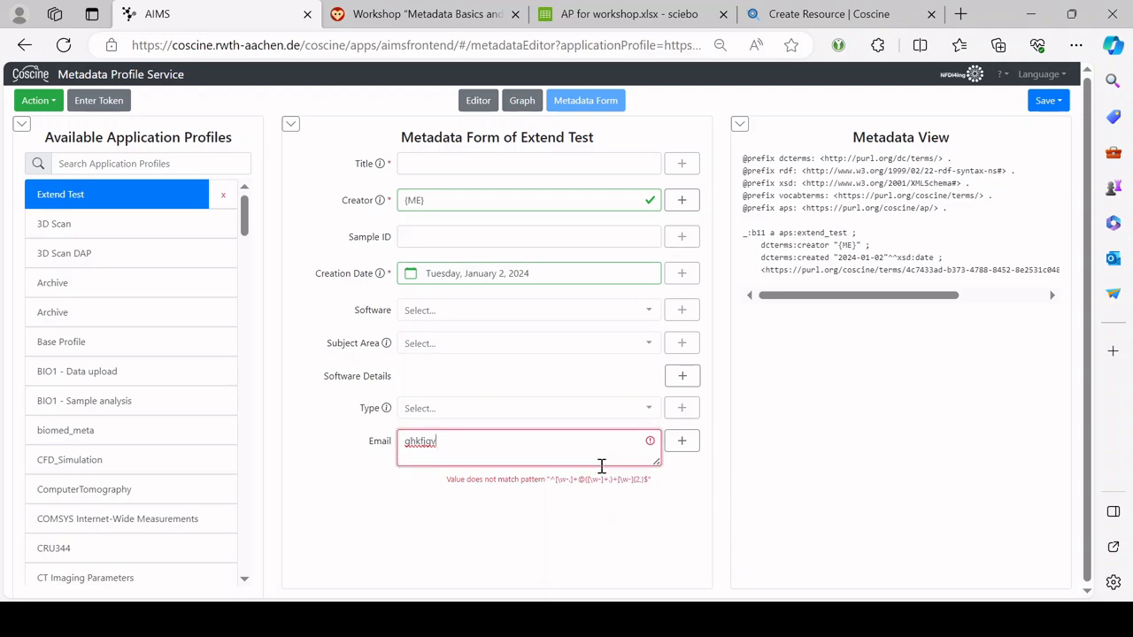
click(477, 101)
Step: Reveal Email's administrative settings and focus its German error message
scroll(886, 505, down, 1)
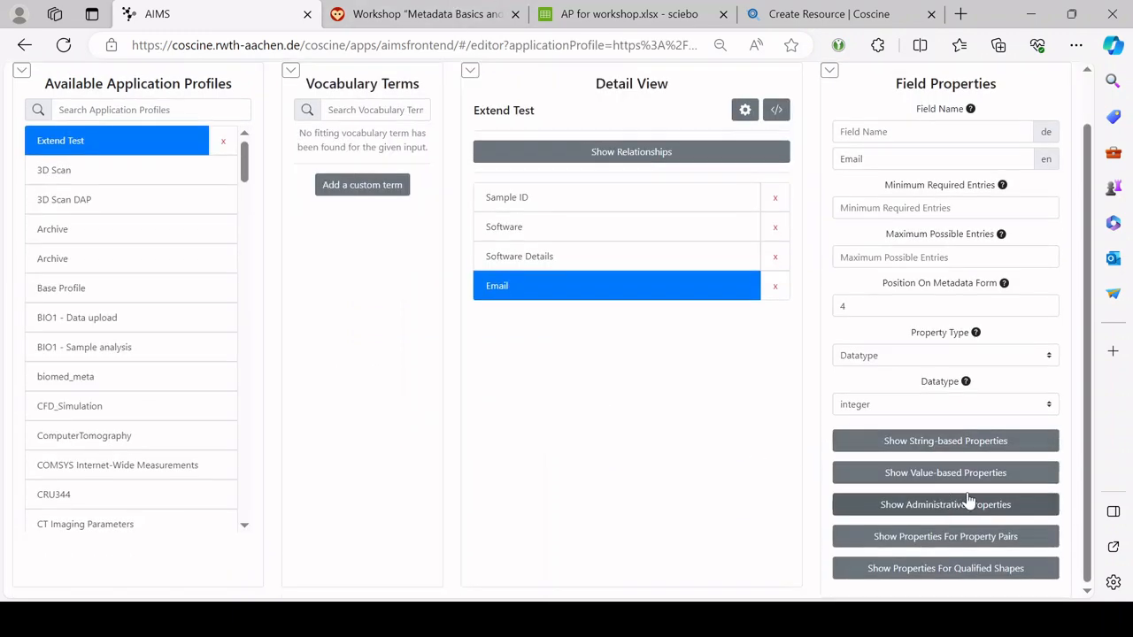
click(933, 506)
scroll(1004, 506, down, 4)
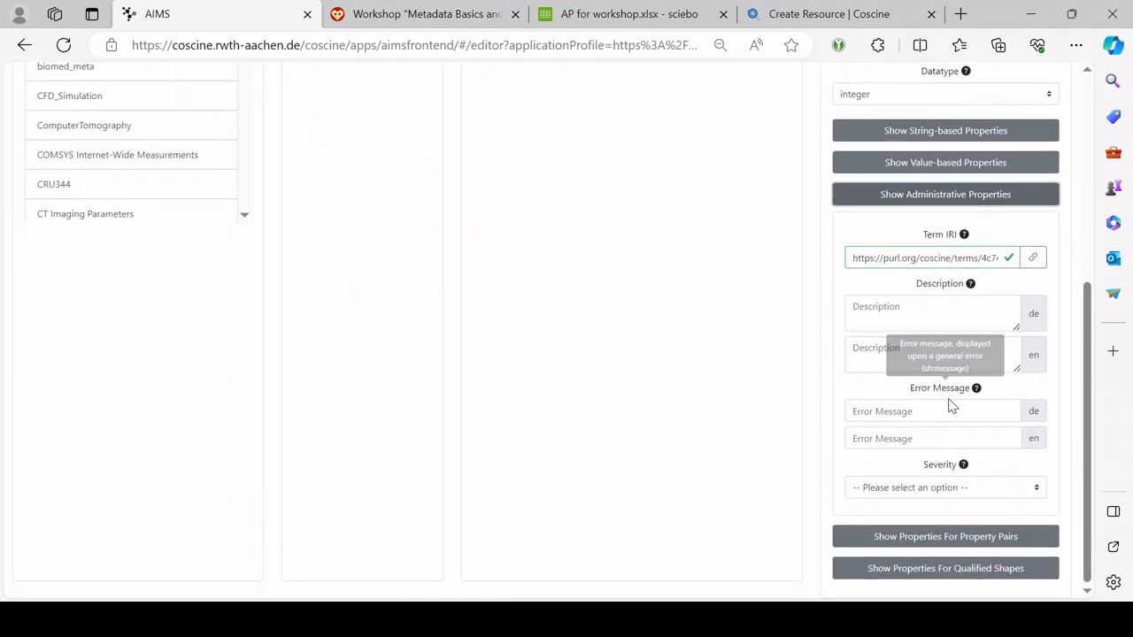
click(945, 408)
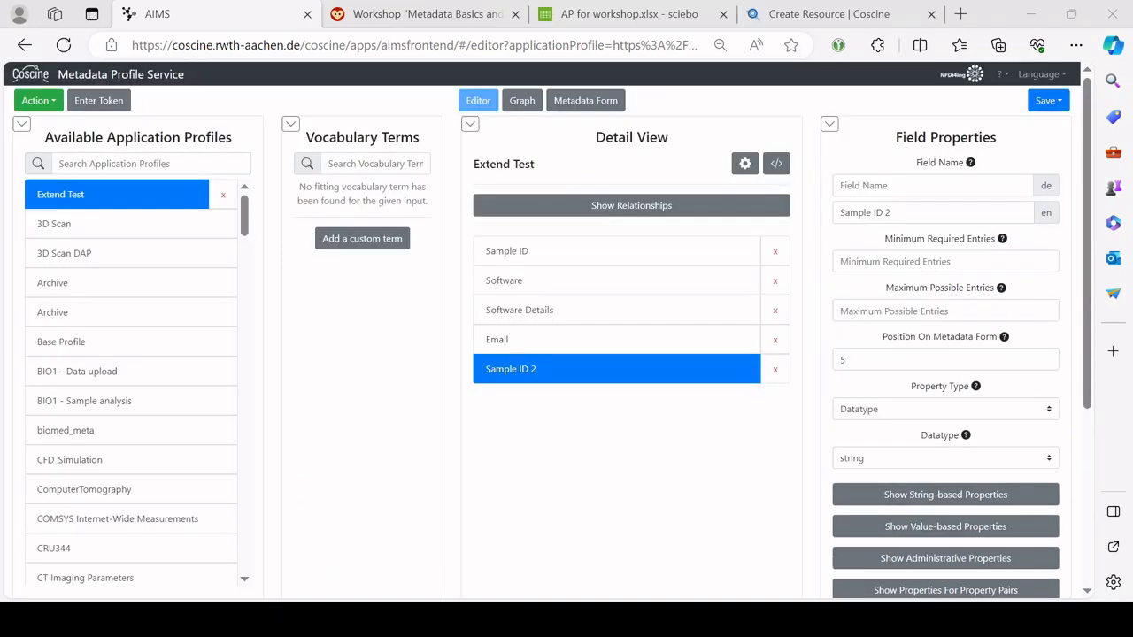
Step: Name the fifth field Sample ID 2, show its property-pair constraints, and select Sample ID
click(945, 591)
scroll(996, 442, down, 3)
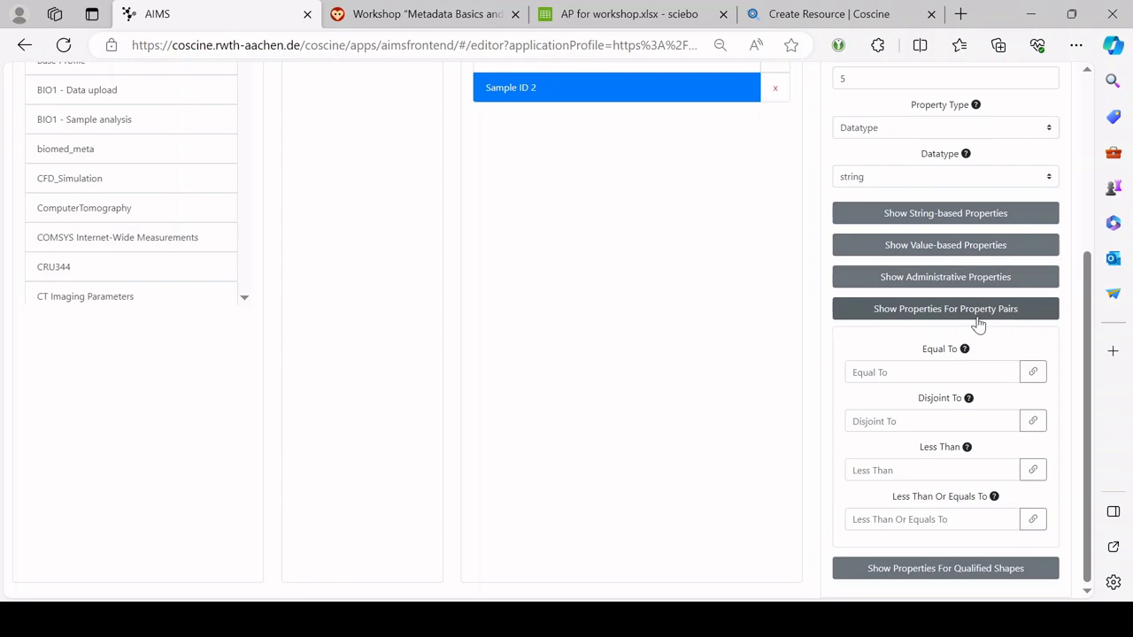
scroll(508, 321, up, 3)
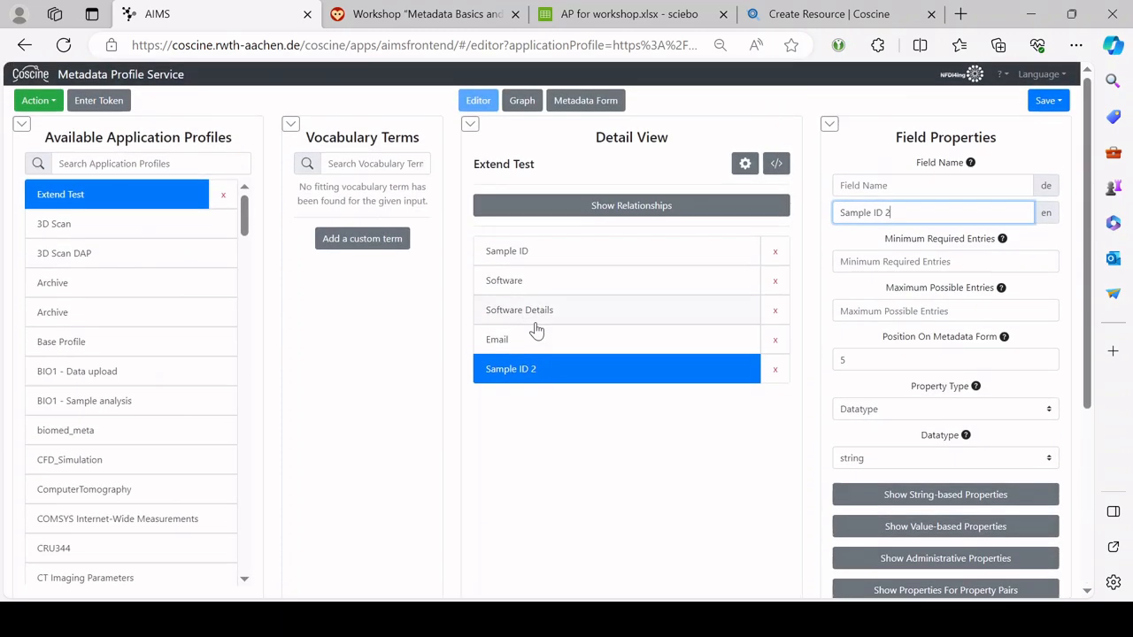
click(574, 379)
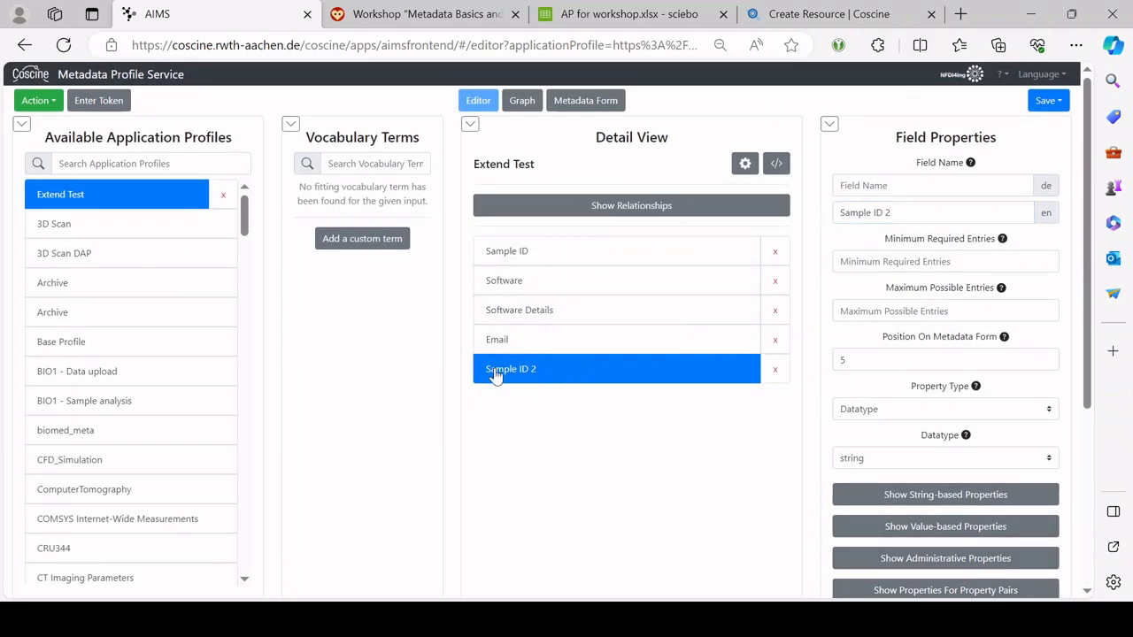
click(606, 256)
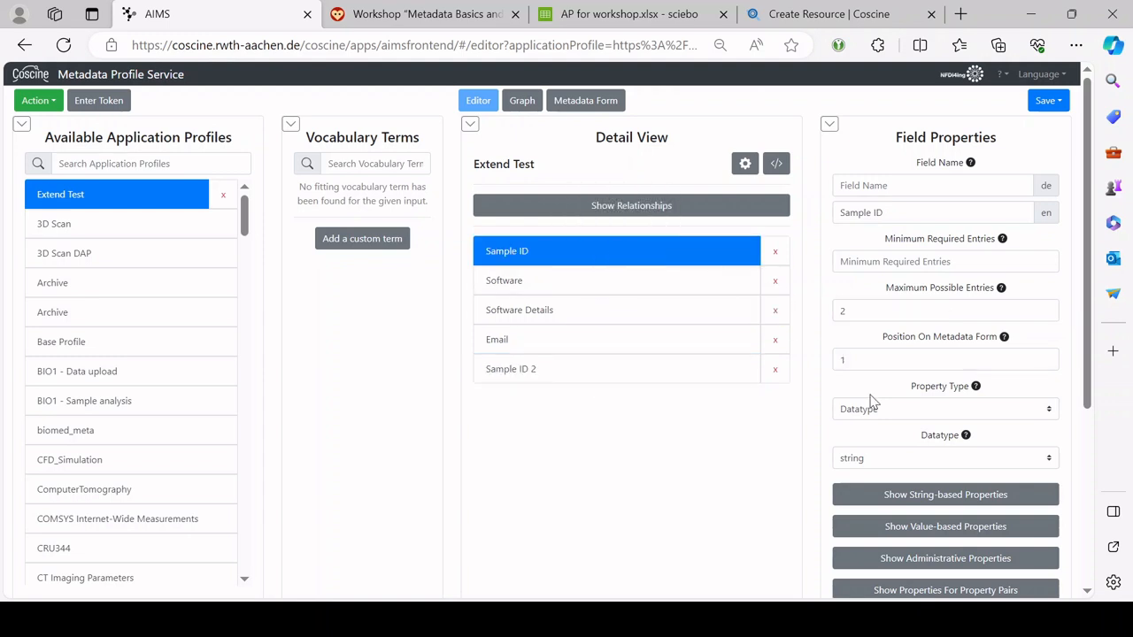
Step: Set Sample ID 2's datatype to integer
click(911, 464)
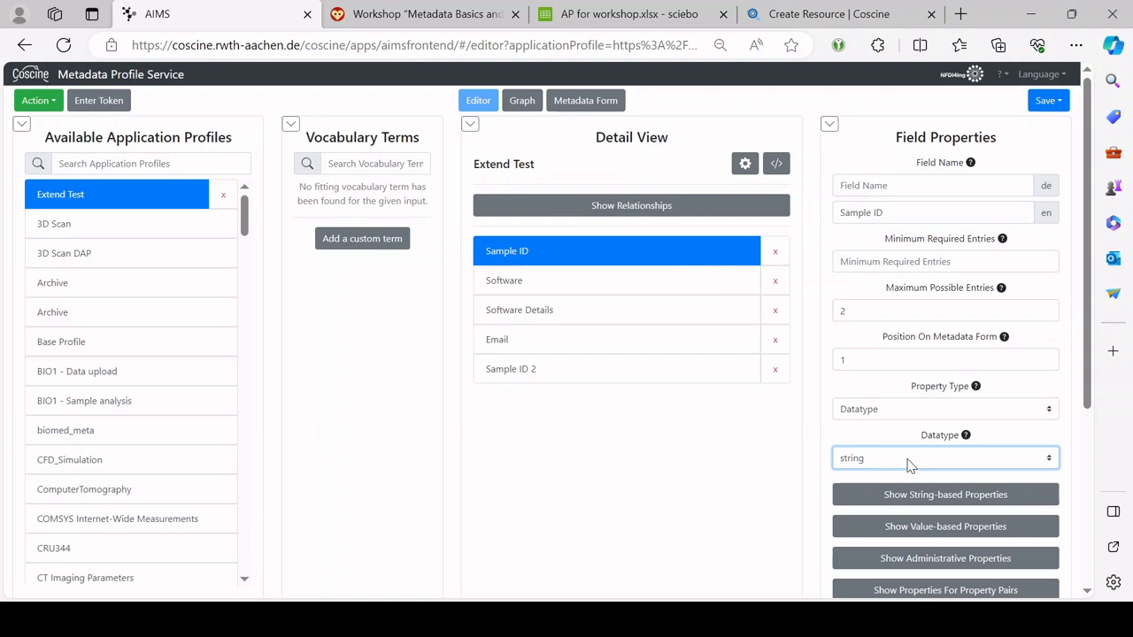
key(i)
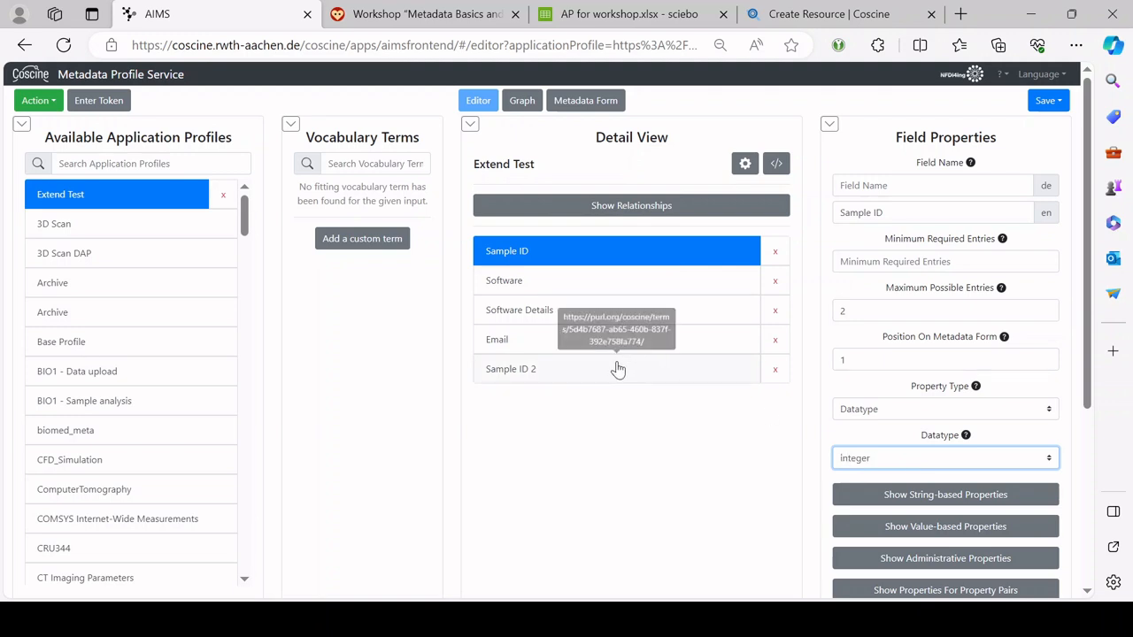
click(617, 369)
click(912, 467)
key(i)
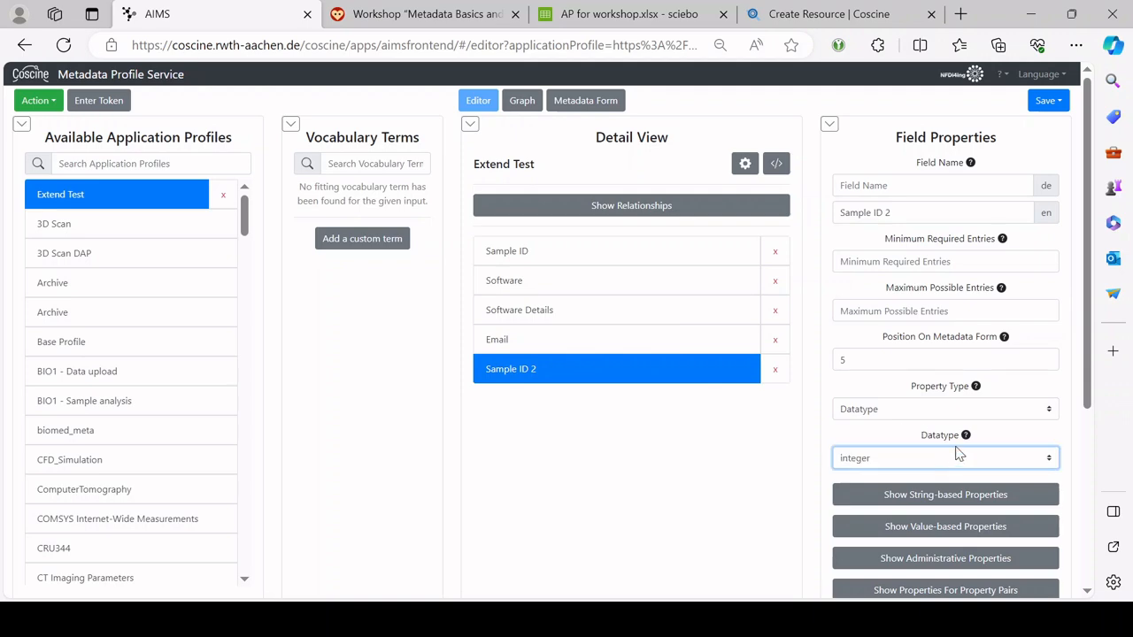
Step: Review Sample ID 2's property-pair relations and copy its term IRI
scroll(957, 460, down, 3)
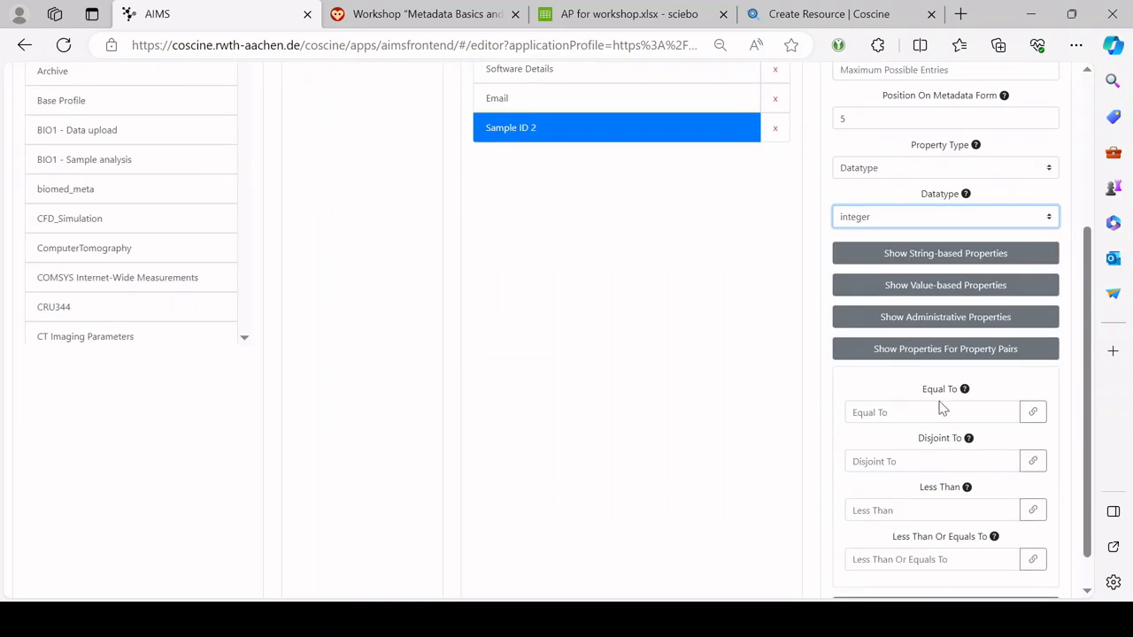
click(893, 412)
click(888, 460)
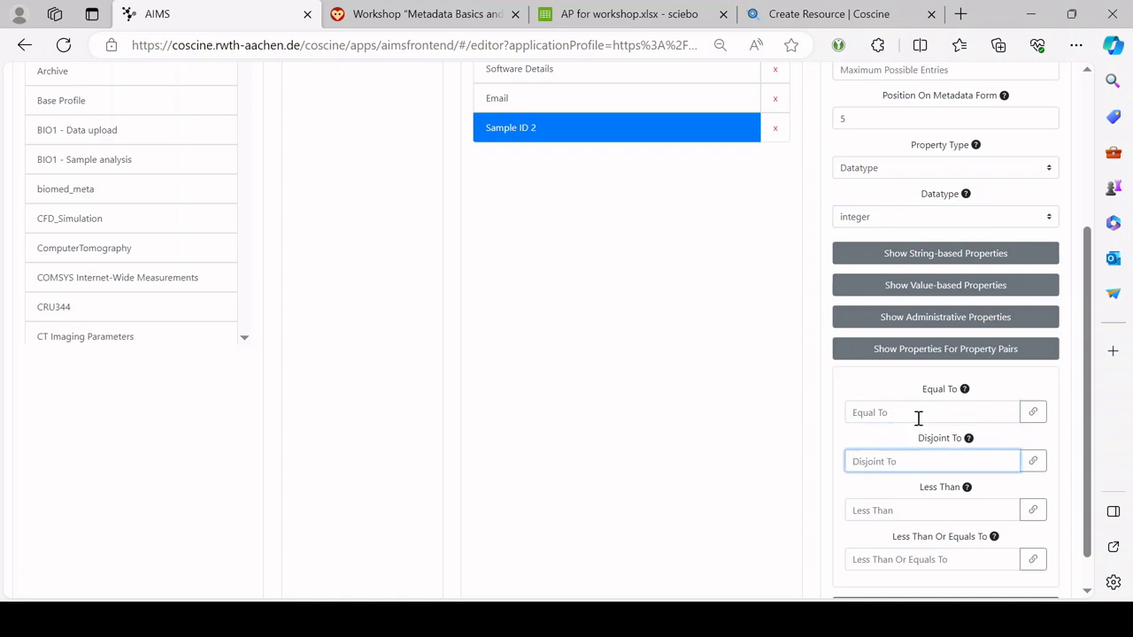
click(918, 414)
click(903, 462)
click(943, 317)
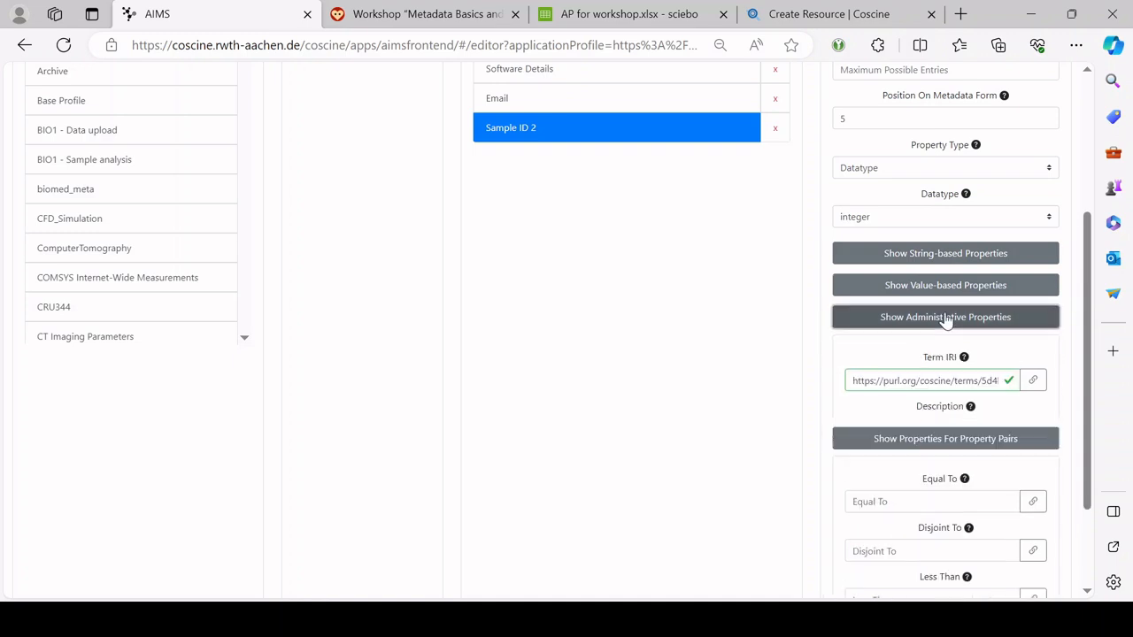
click(929, 381)
key(ctrl+a)
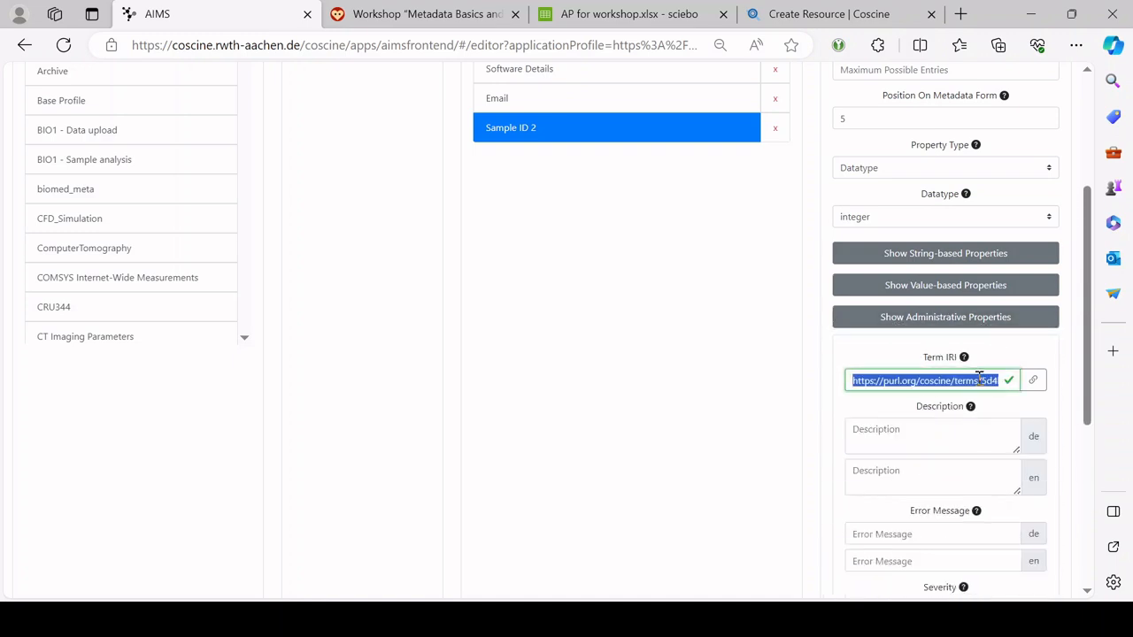
scroll(638, 243, up, 1)
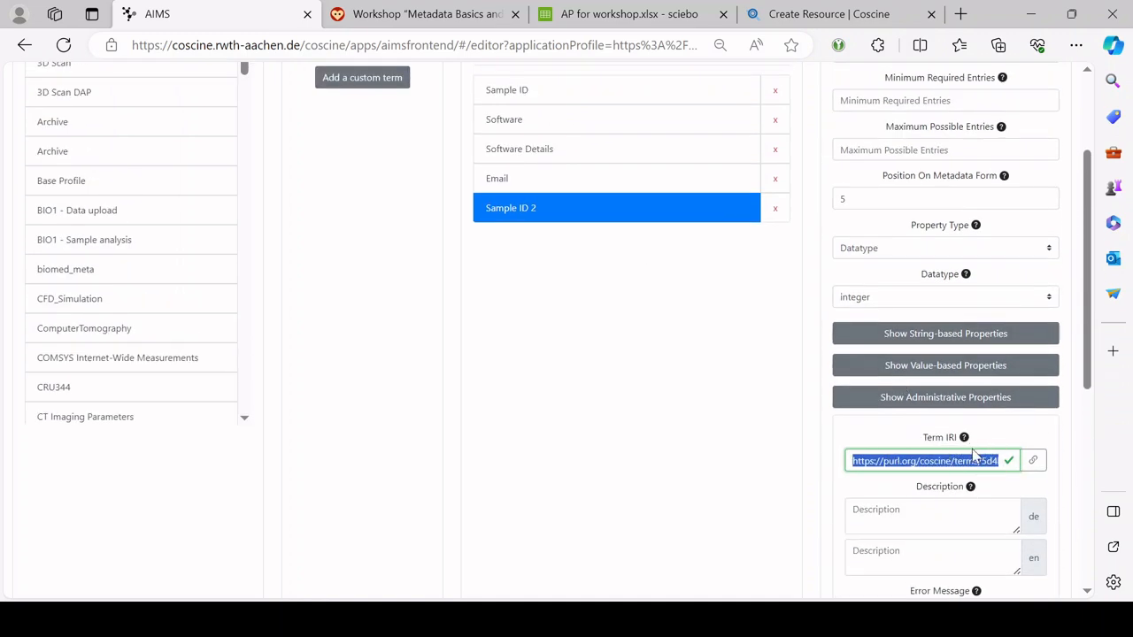
scroll(505, 346, up, 2)
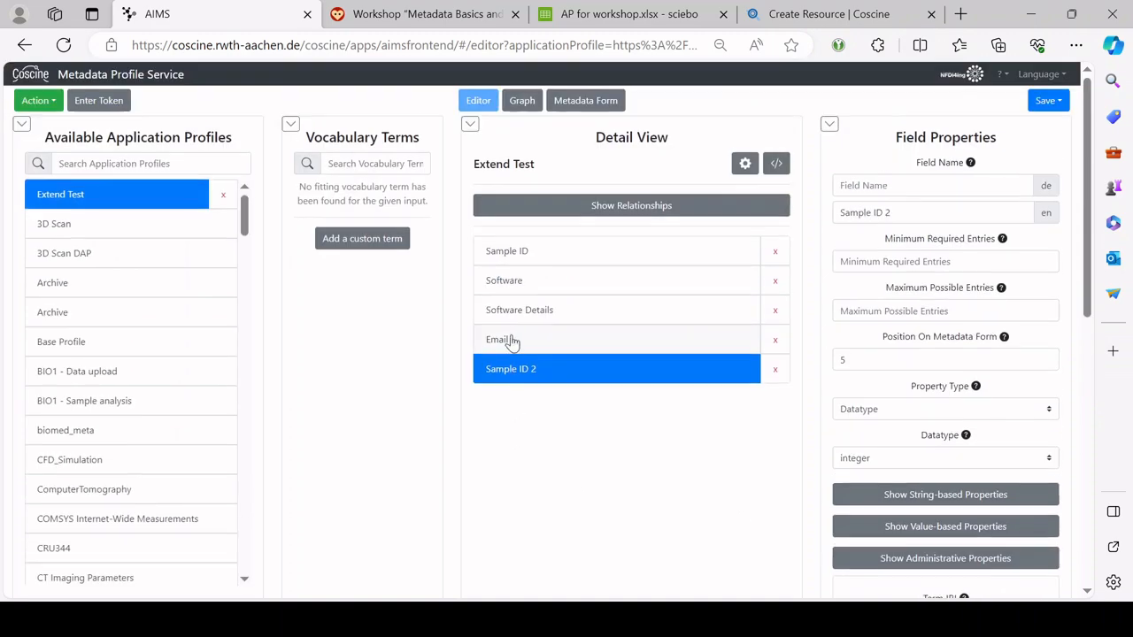
Step: Paste Sample ID 2's term IRI into Sample ID's Disjoint To relation
click(541, 260)
scroll(765, 374, down, 1)
scroll(764, 375, down, 5)
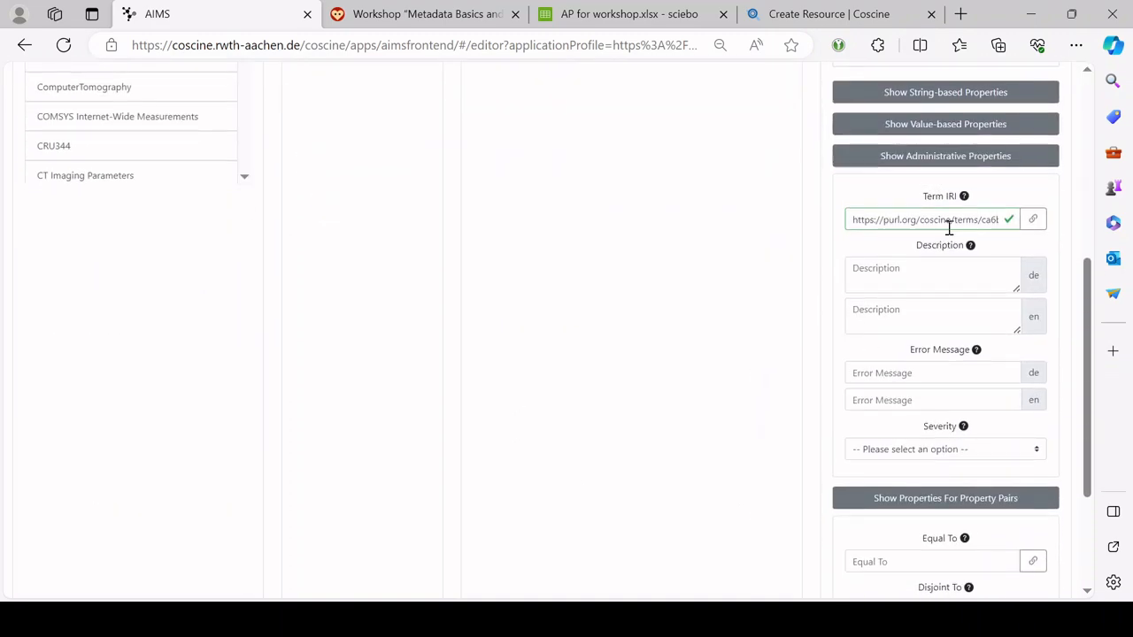
click(958, 161)
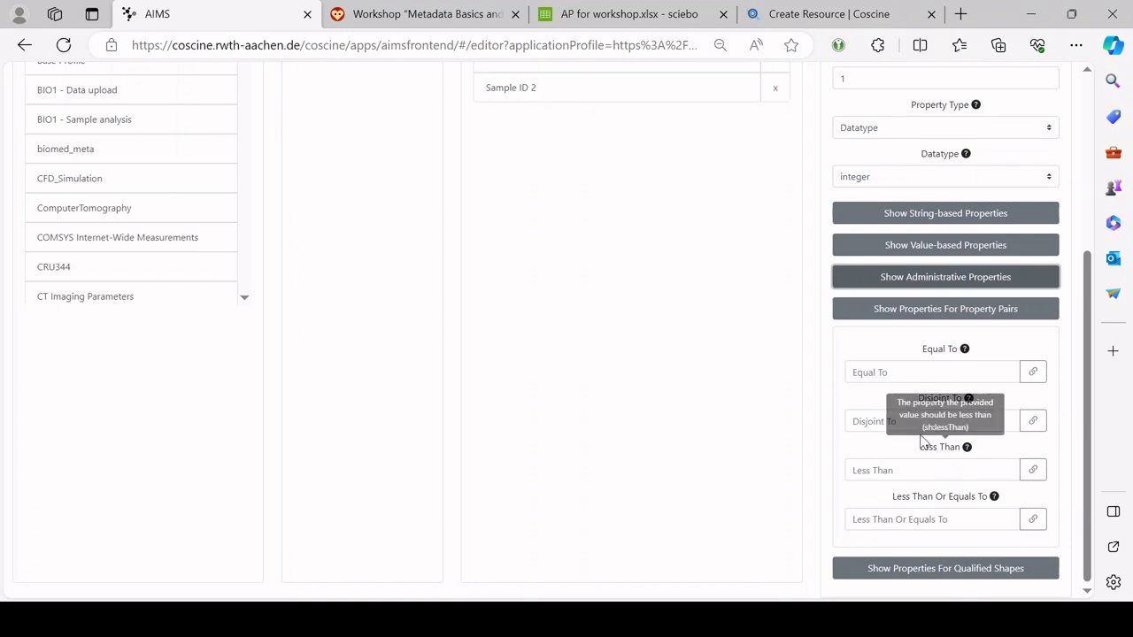
click(922, 425)
text(https://purl.org/coscine/terms/ca6b8c8f-324a-4460-9821-b0a3dd76b3bd/)
scroll(921, 425, up, 5)
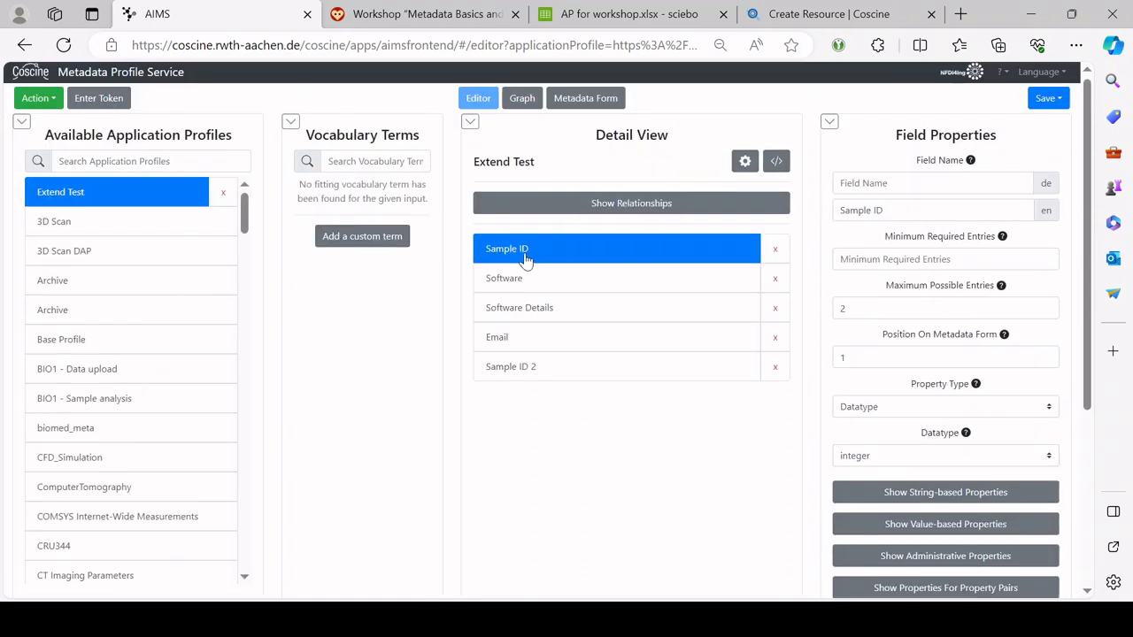
scroll(601, 283, down, 3)
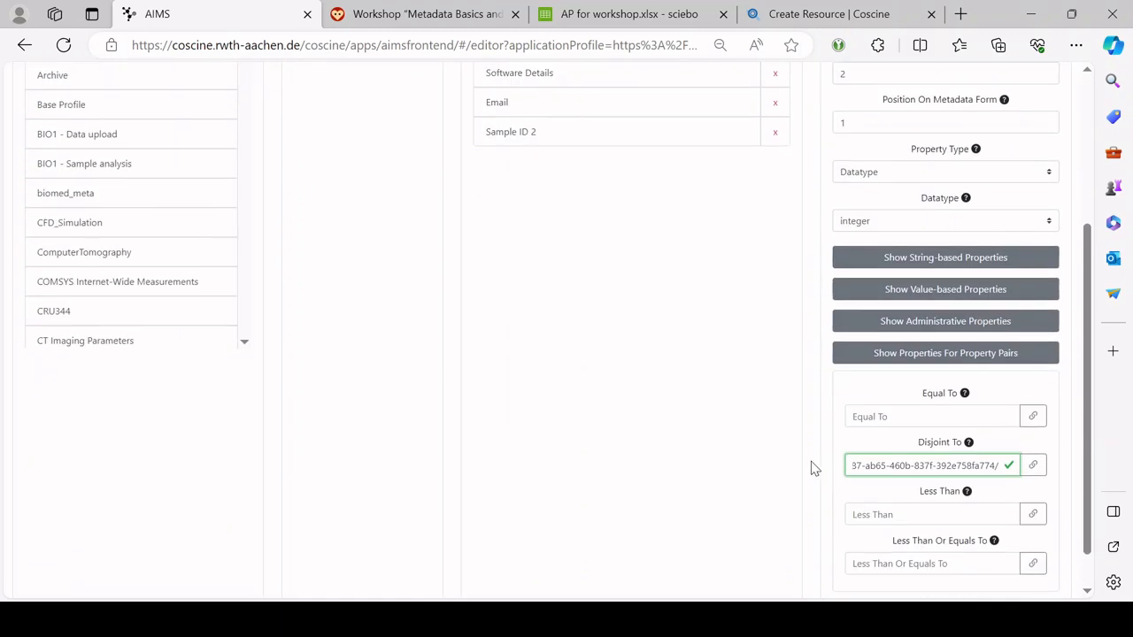
scroll(644, 307, up, 3)
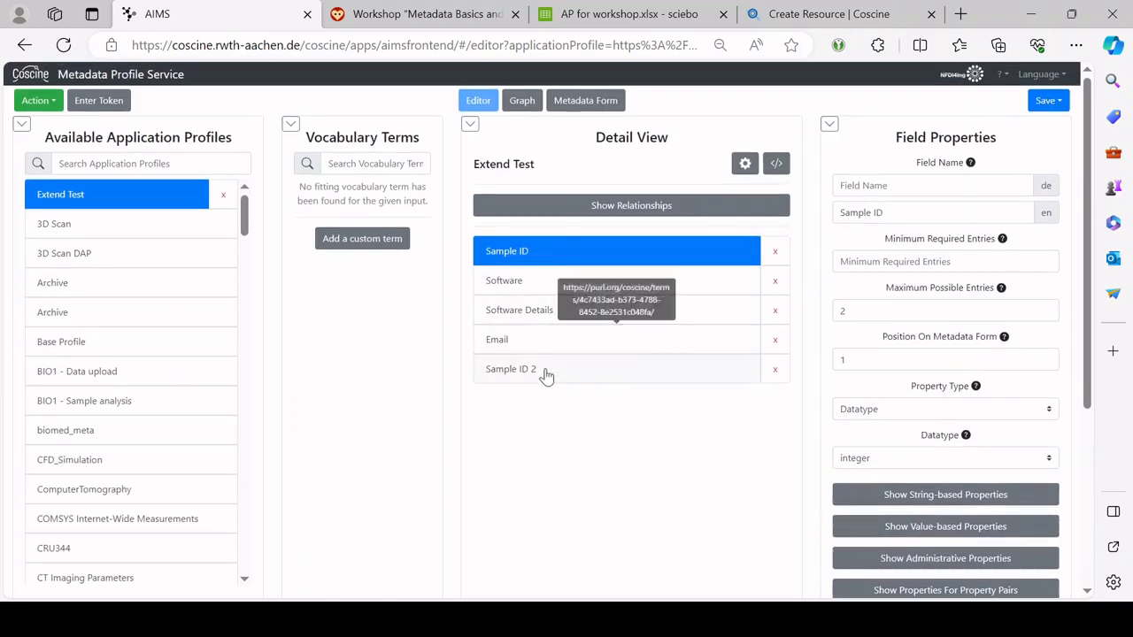
click(577, 100)
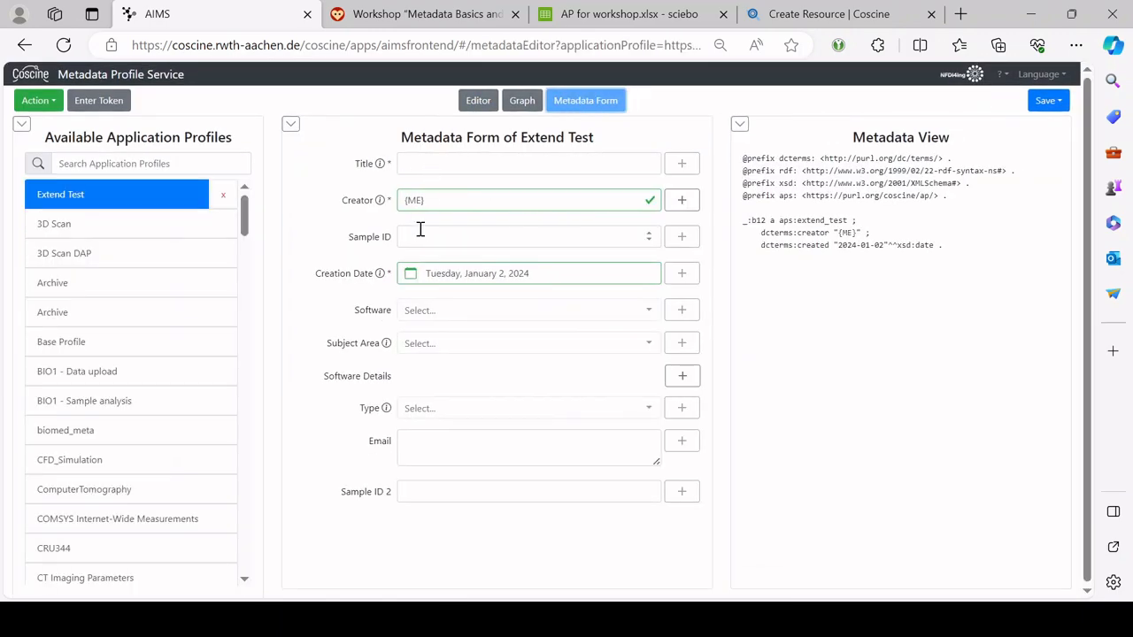
Step: Enter 1123 in both Sample ID and Sample ID 2 to trigger the disjointness error, then return to the editor
click(422, 234)
text(1123)
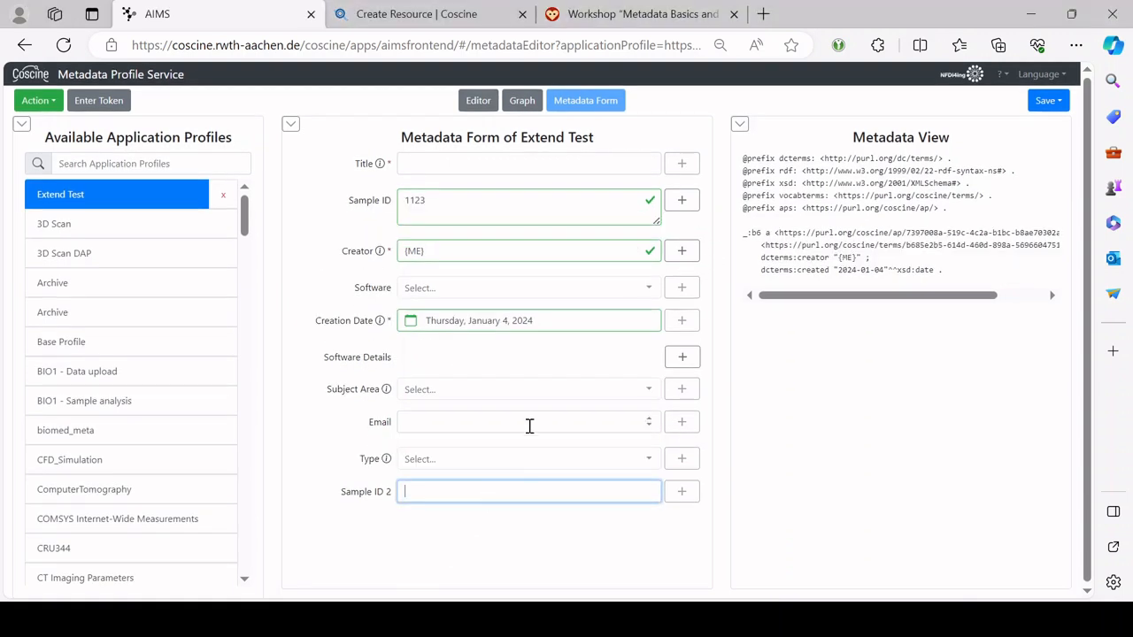
click(493, 489)
text(1123)
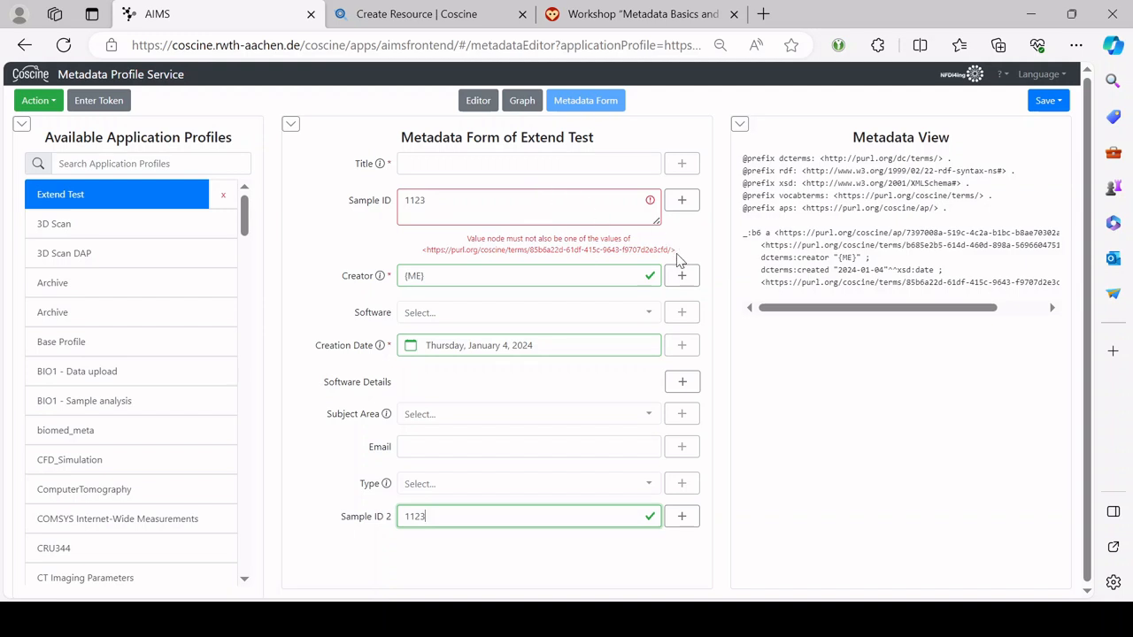
drag(677, 255, 455, 243)
click(502, 245)
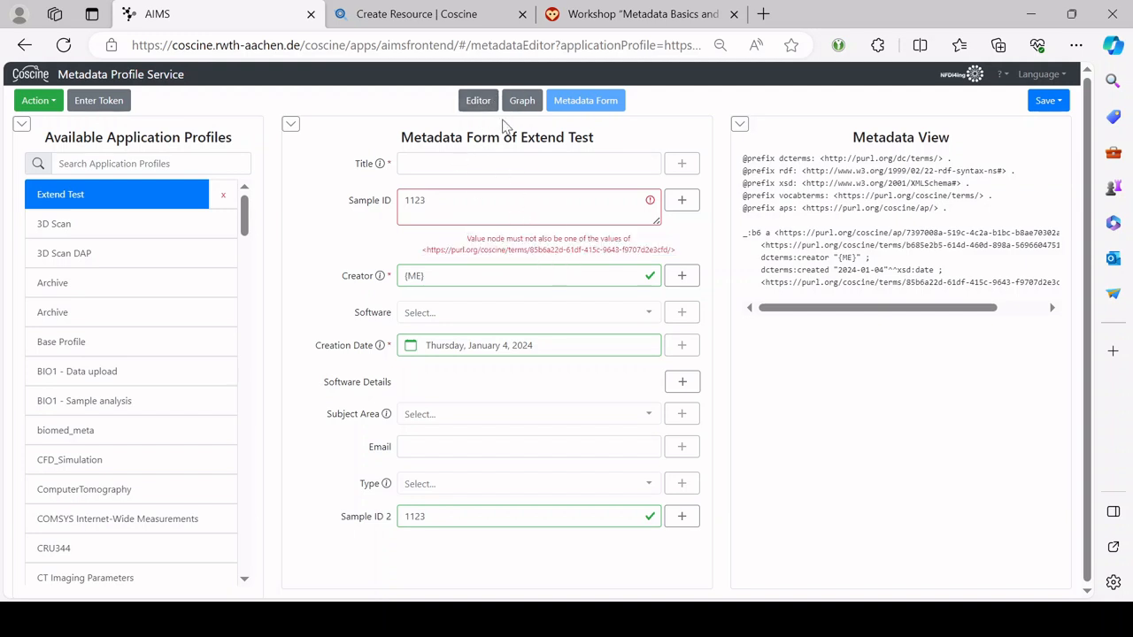
click(478, 103)
scroll(921, 328, down, 1)
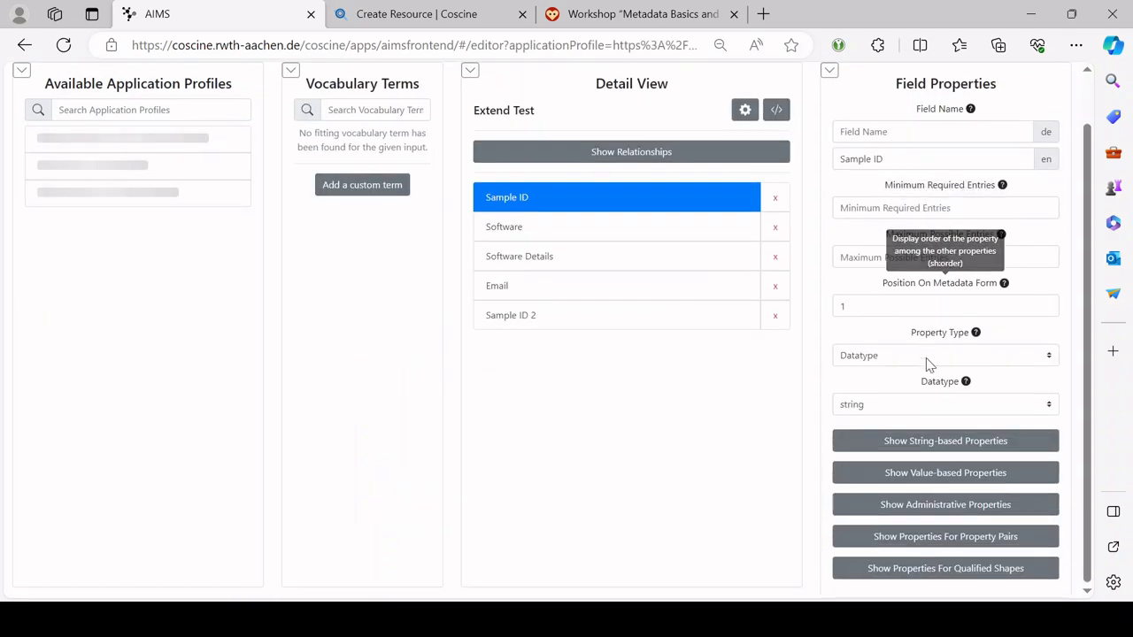
click(950, 503)
scroll(956, 501, down, 4)
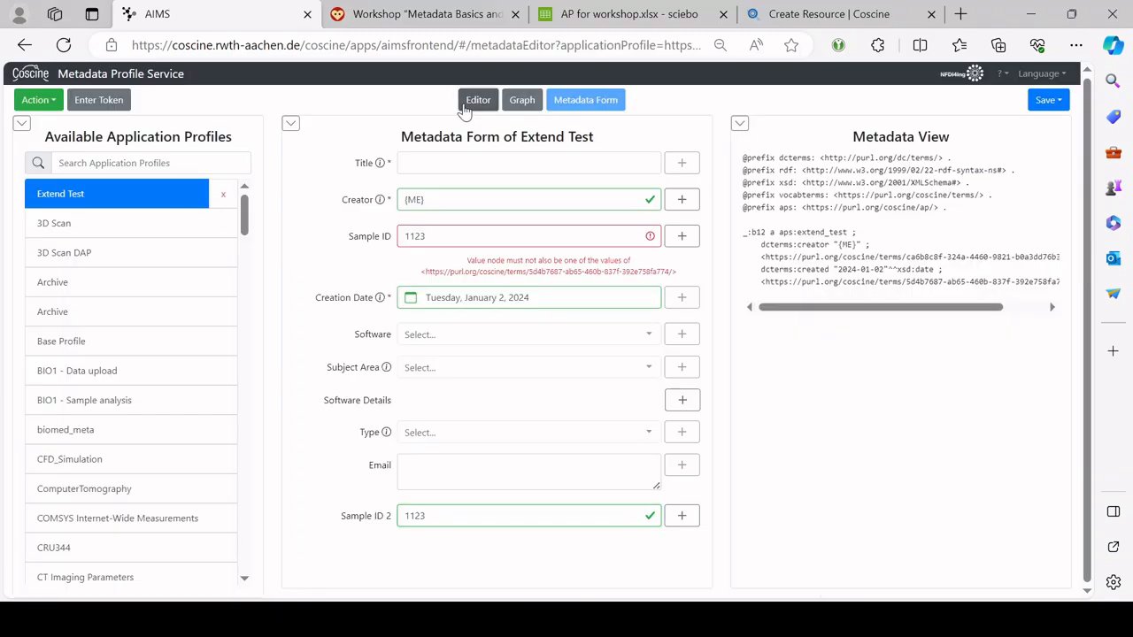
click(475, 99)
click(979, 542)
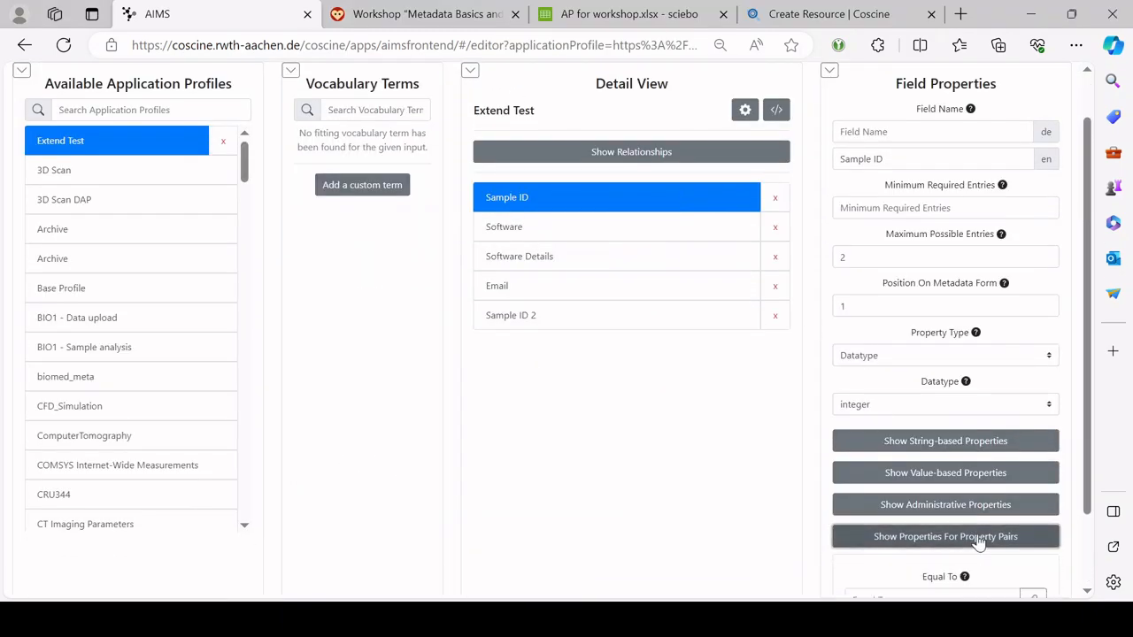
scroll(973, 531, down, 3)
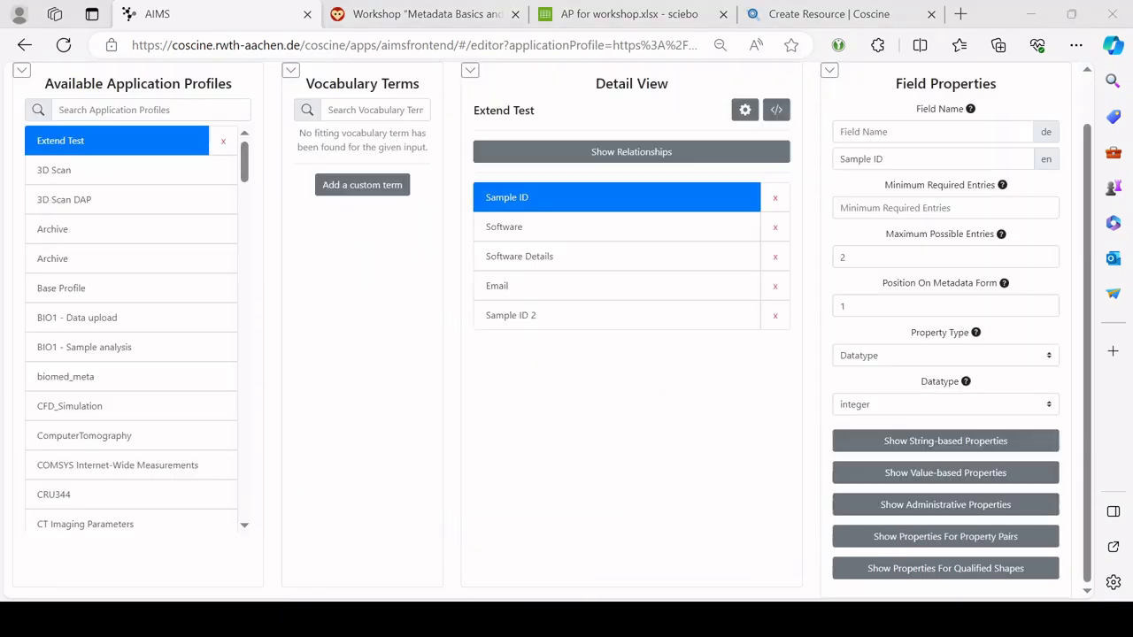